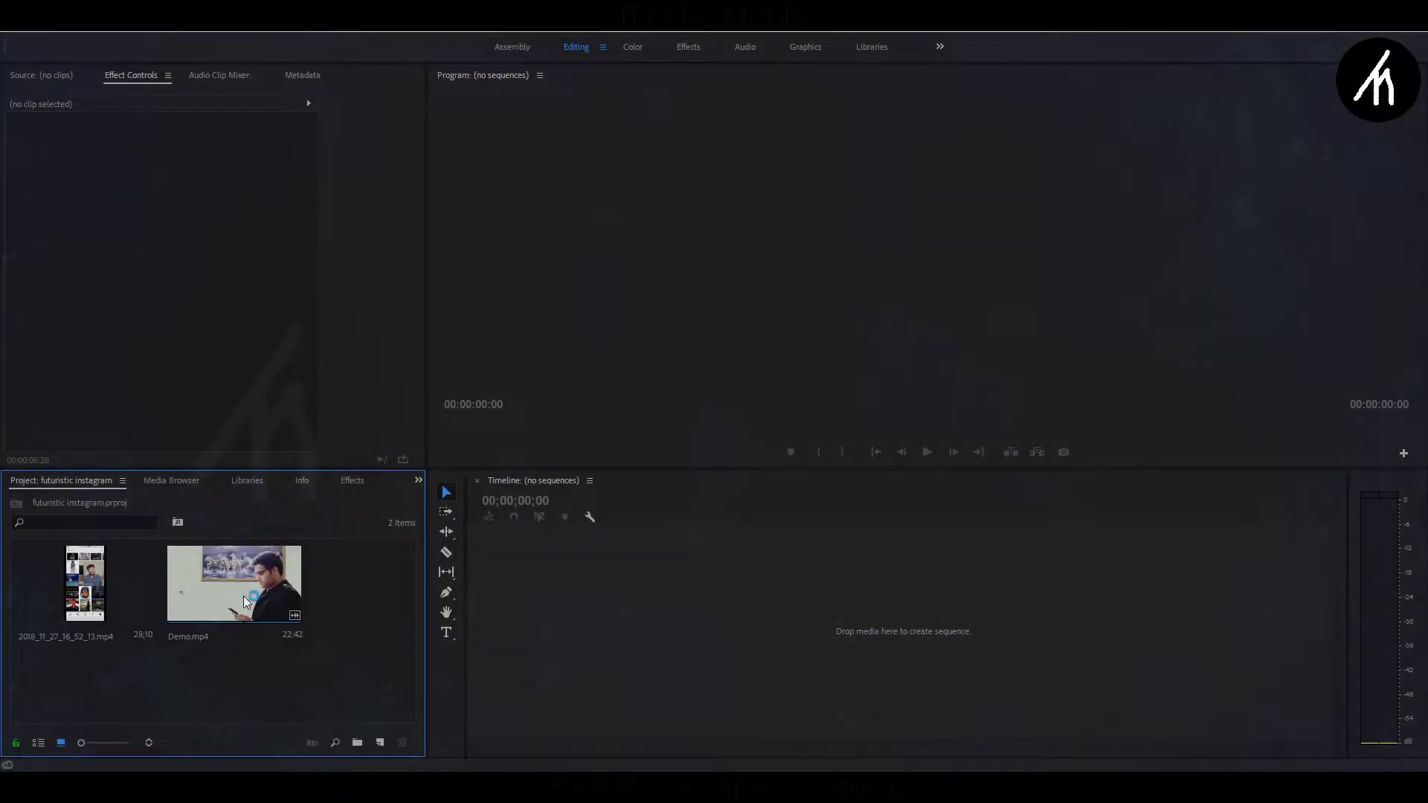
Create a sequence from Demo.mp4 and make the Video 1 track taller in the timeline.
left_click_drag(246, 602, 593, 593)
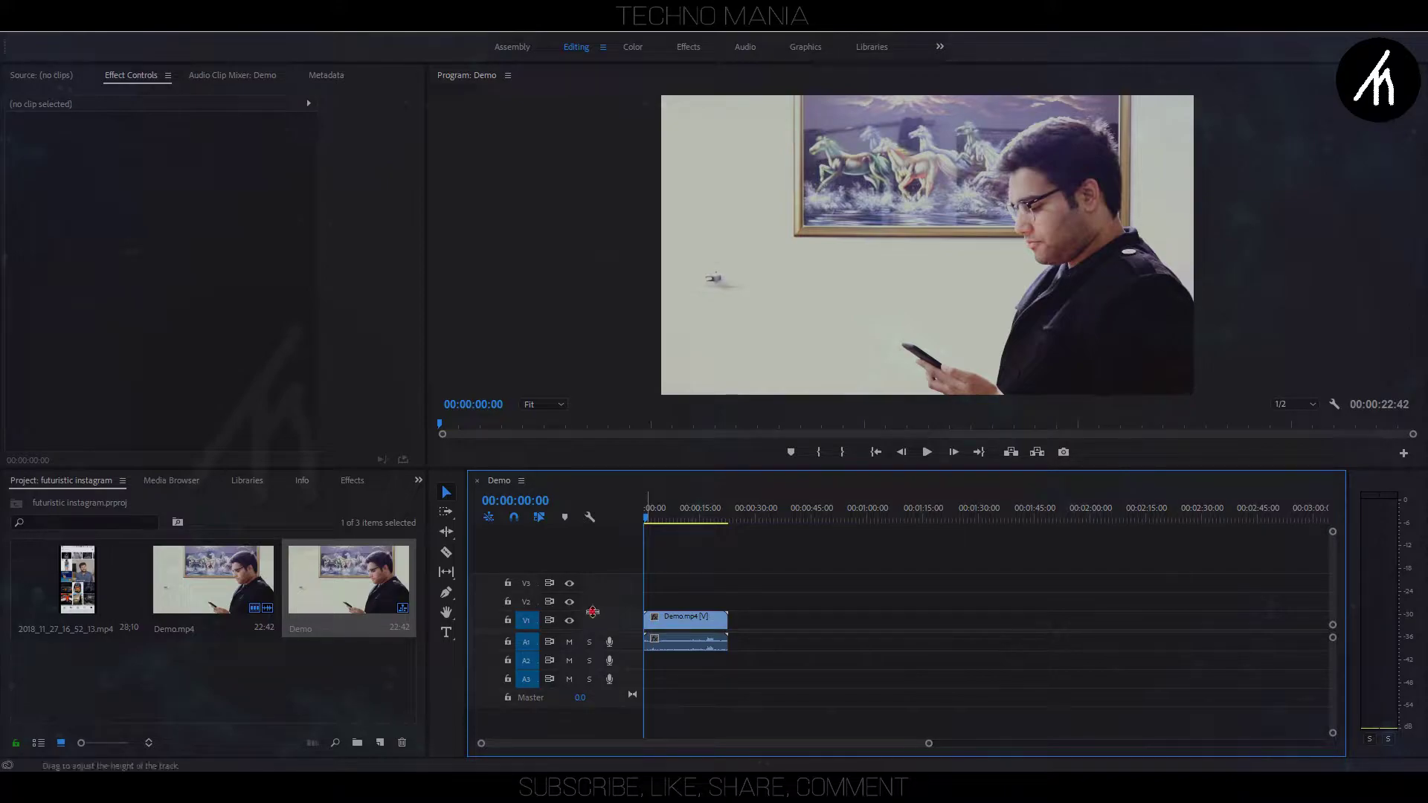
left_click_drag(596, 577, 596, 622)
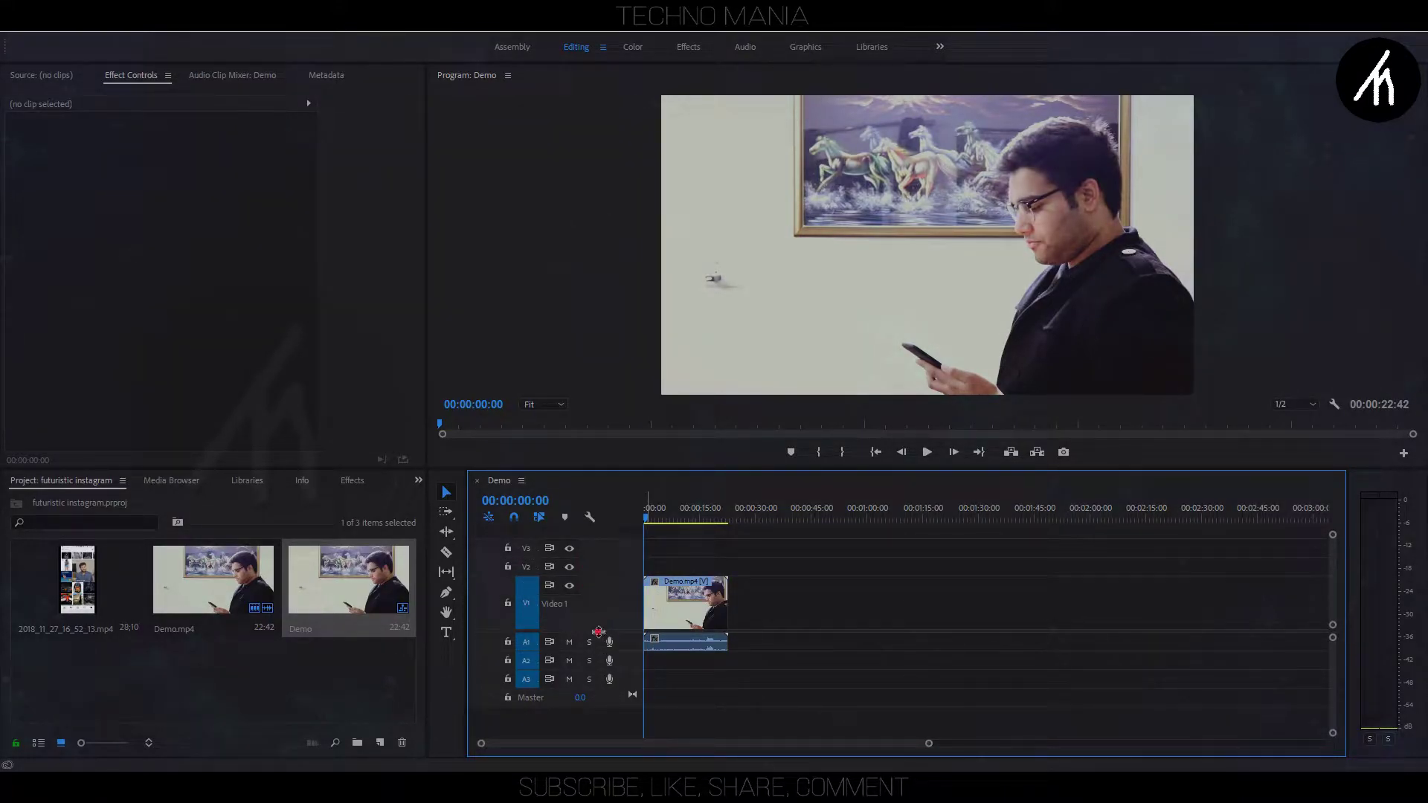
left_click_drag(598, 632, 551, 669)
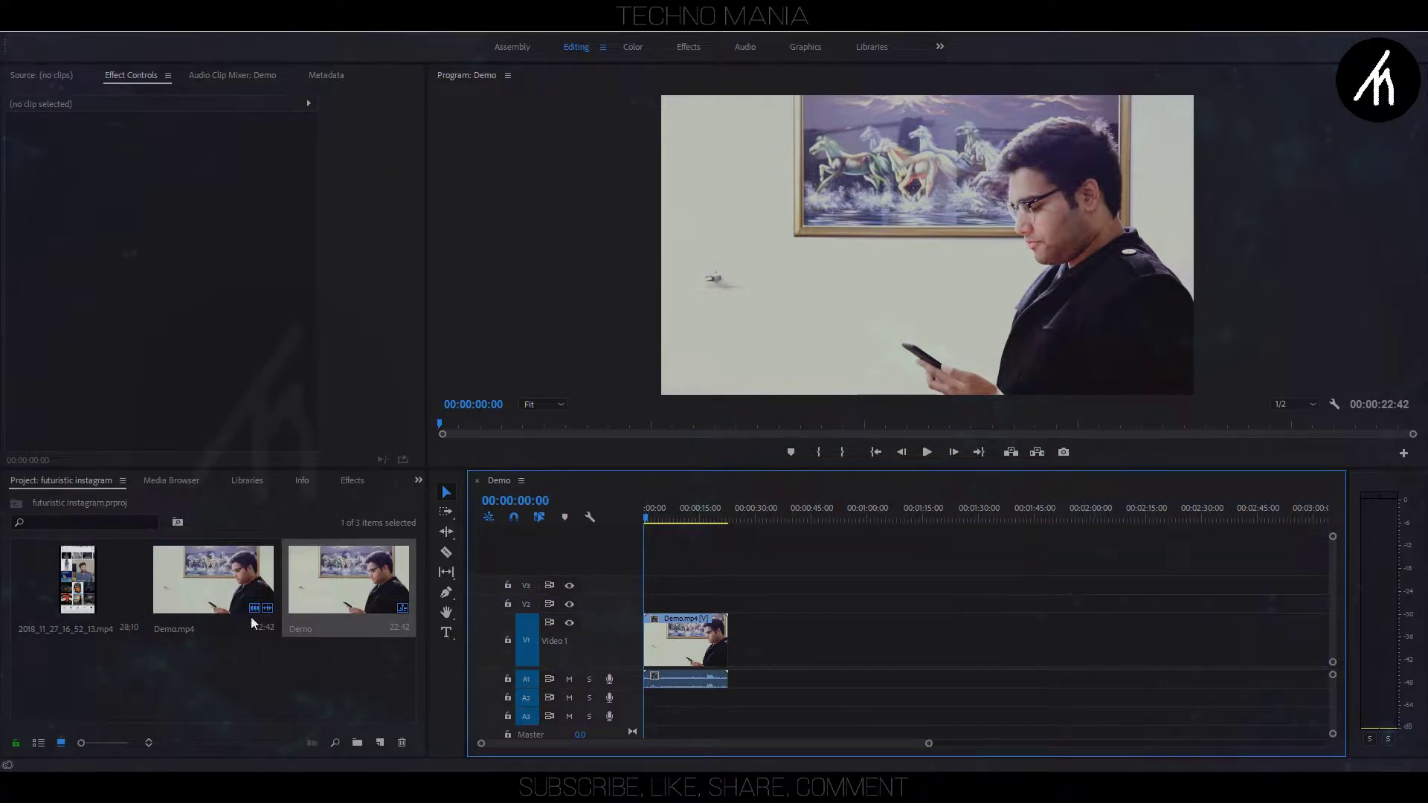
Place 2018_11_27_16_52_13.mp4 on the V2 track above Demo.mp4, starting at 00:00:00:00.
left_click(100, 573)
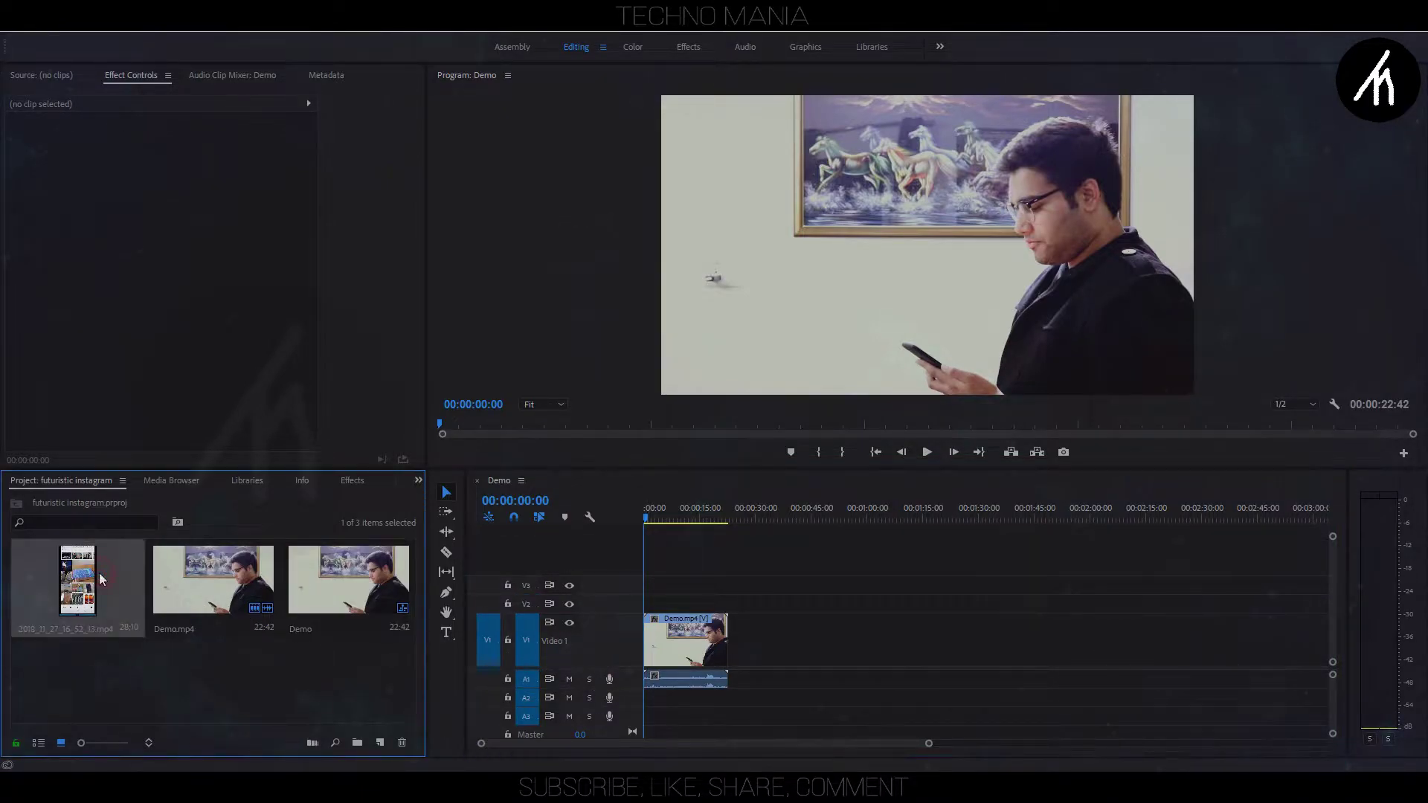
left_click_drag(404, 608, 736, 600)
left_click_drag(929, 743, 649, 743)
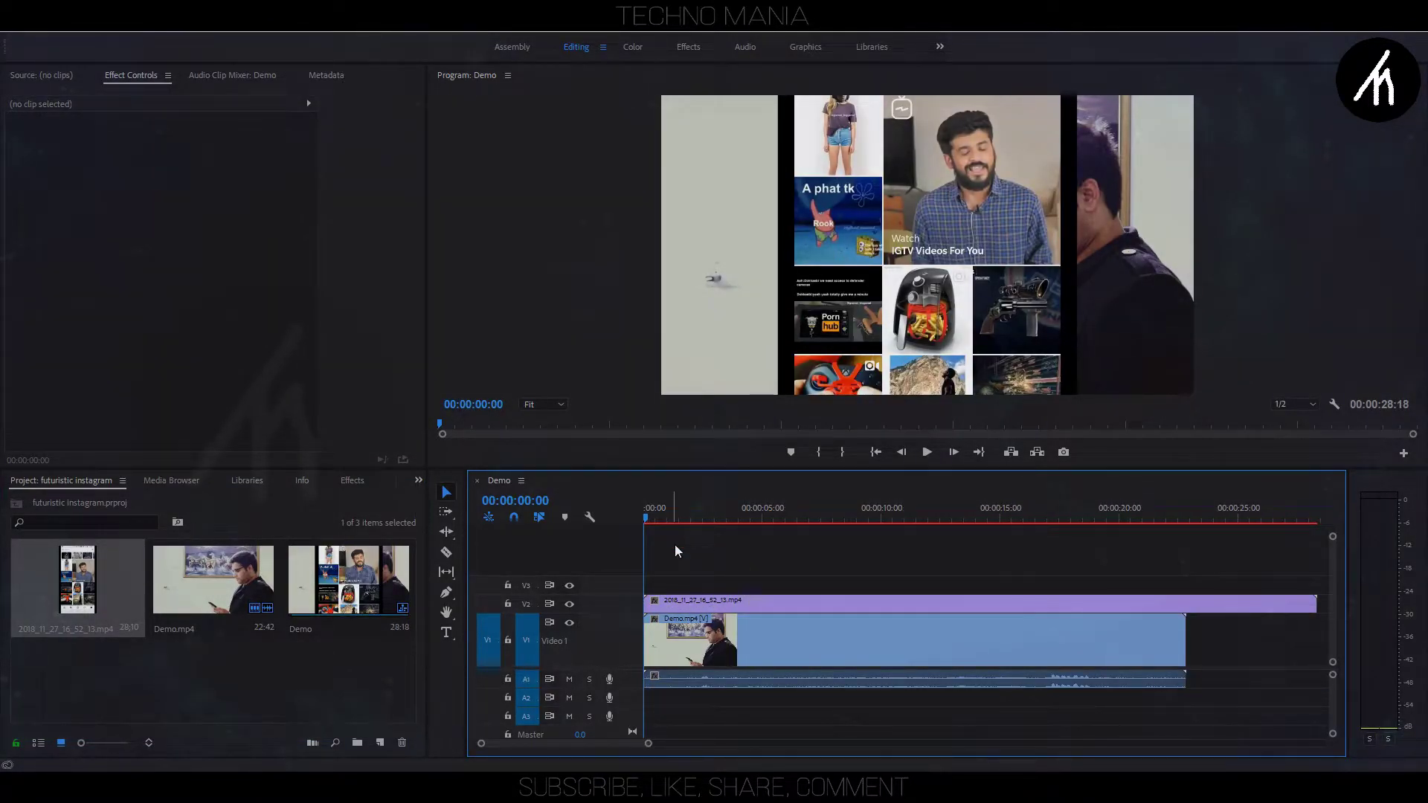
Scale the phone recording clip on Video 2 to 46 and set its horizontal position to 552.
left_click(690, 604)
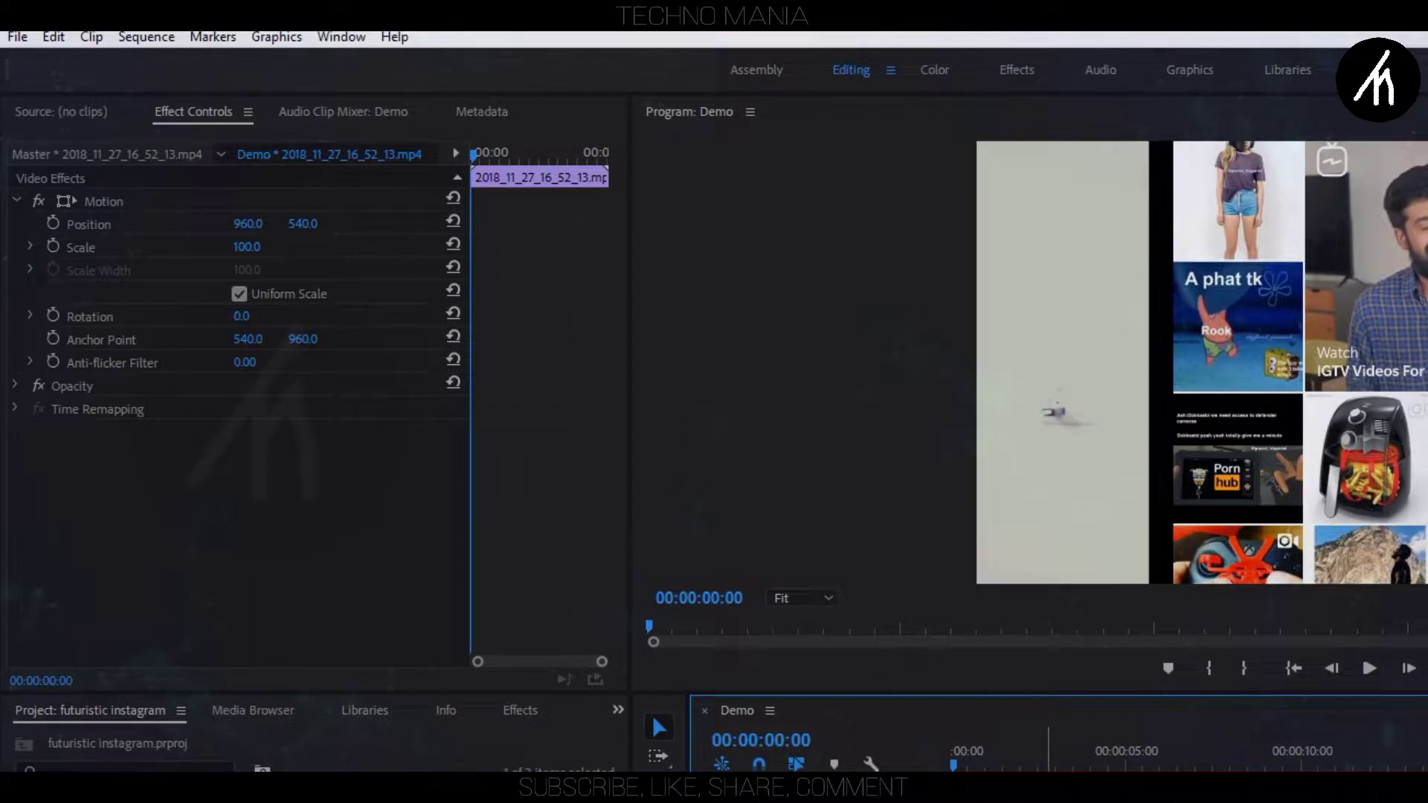
left_click(178, 108)
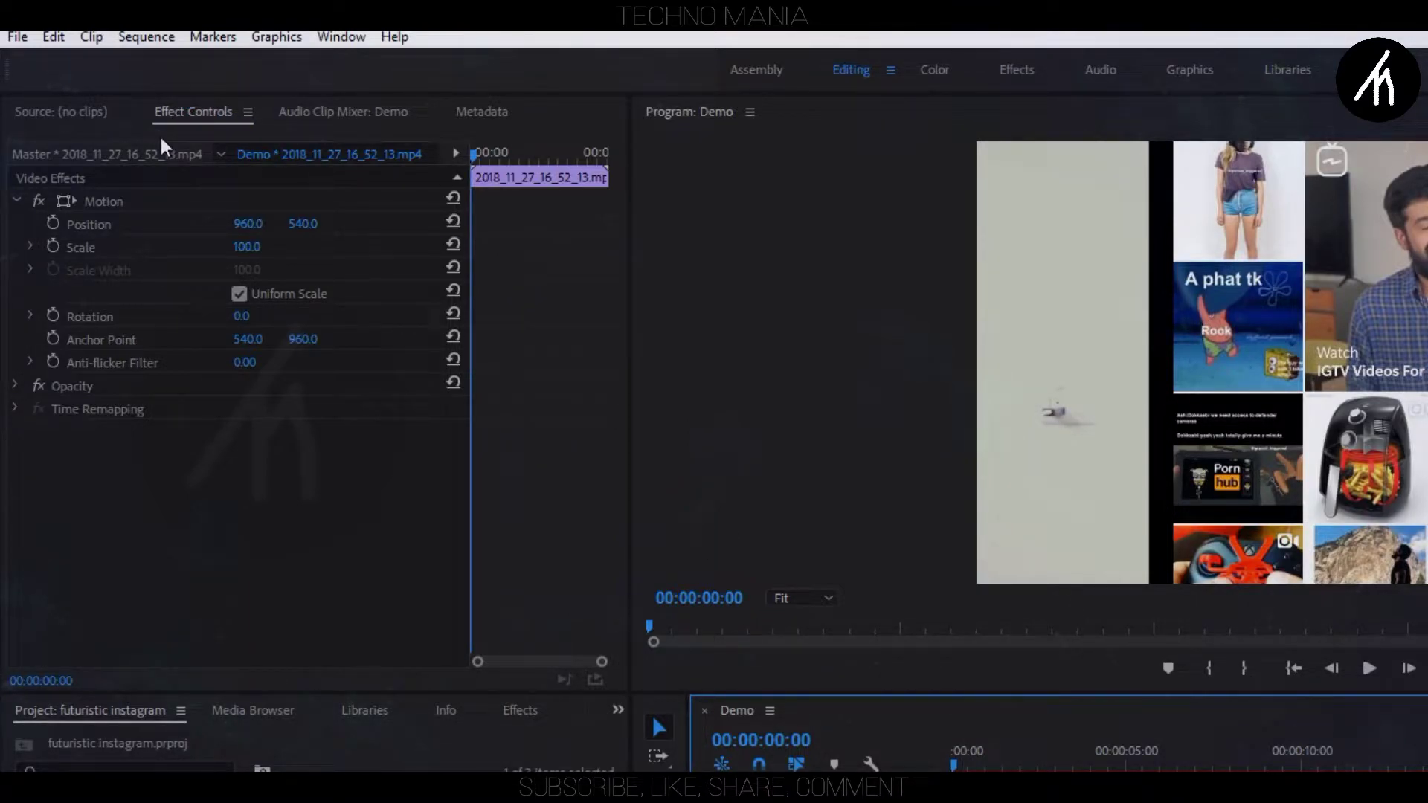
left_click(247, 247)
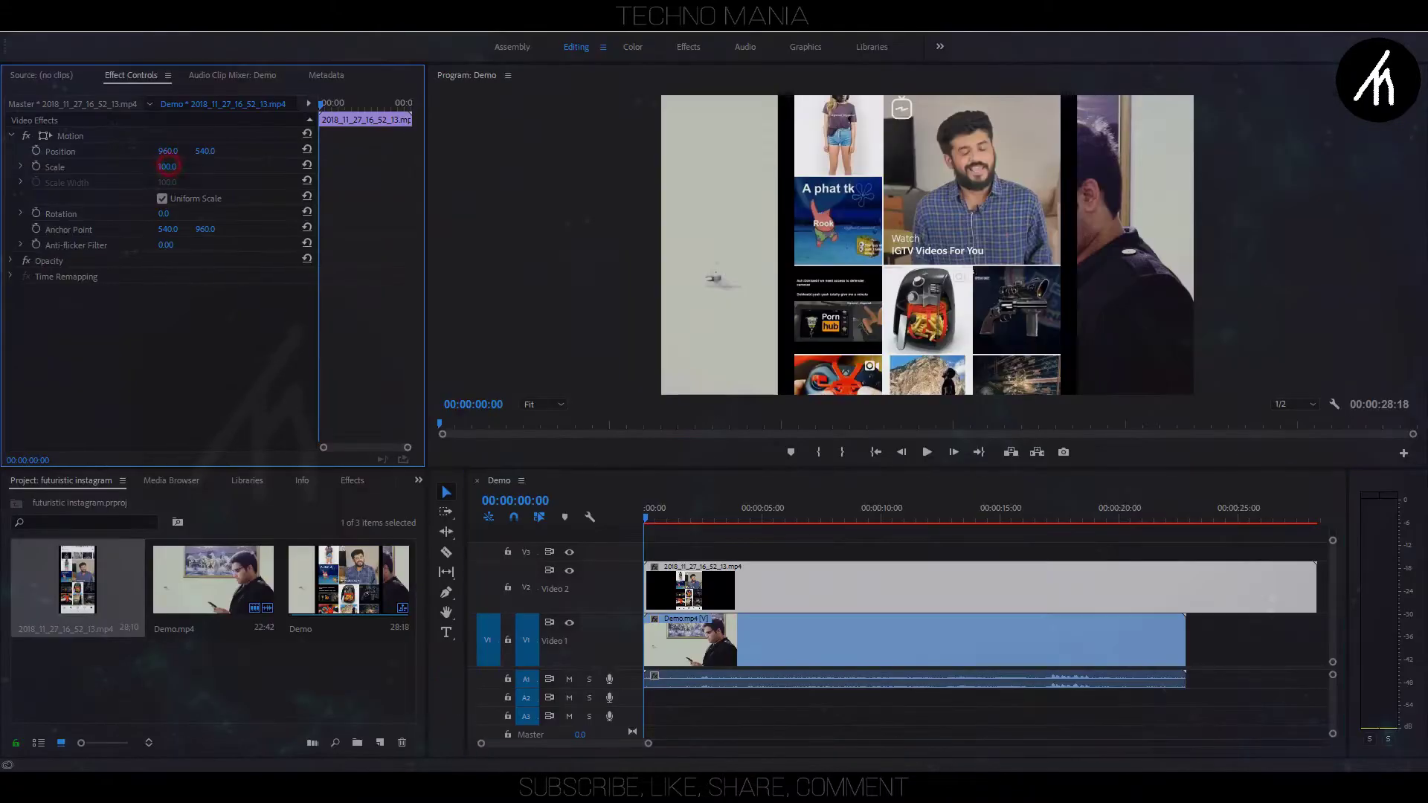
left_click_drag(167, 166, 178, 168)
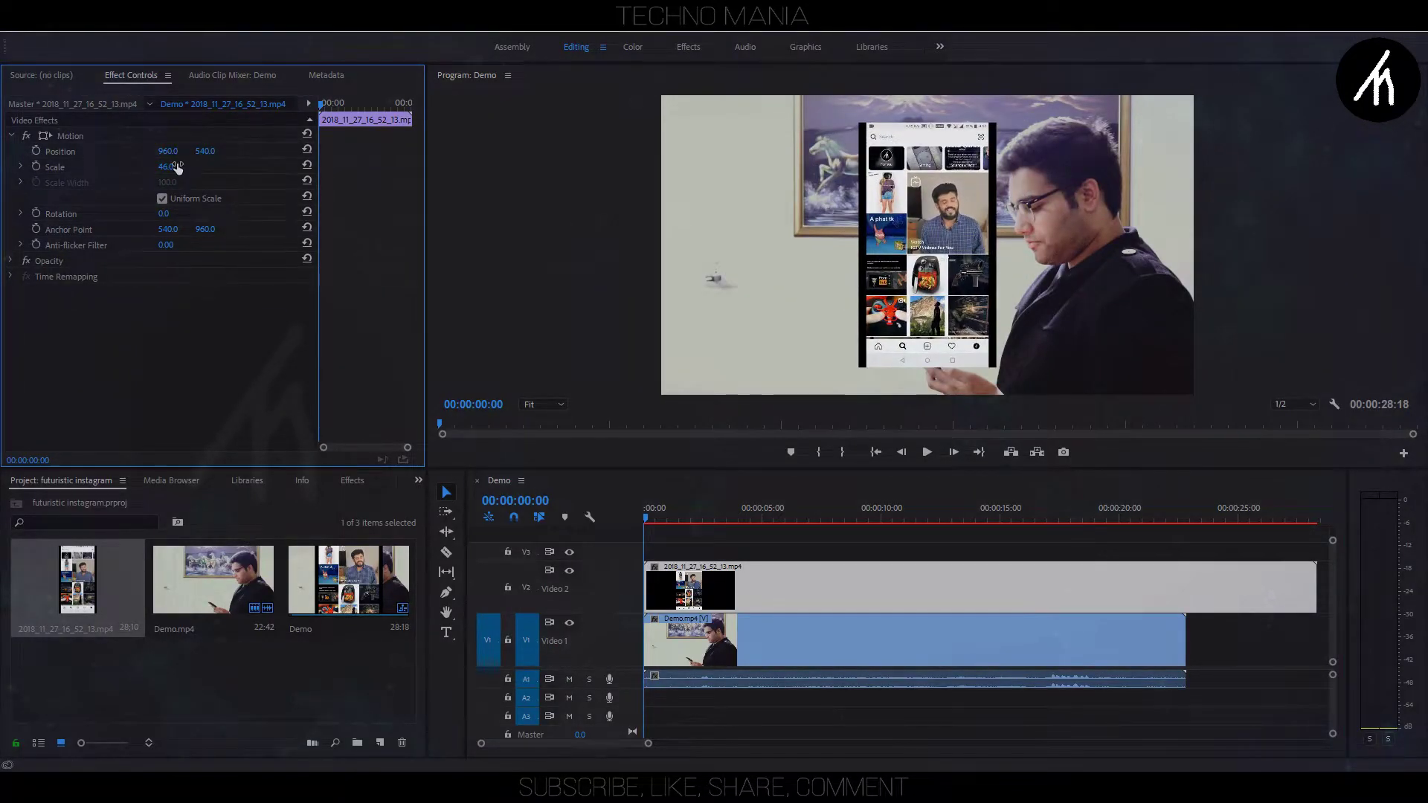
left_click(172, 152)
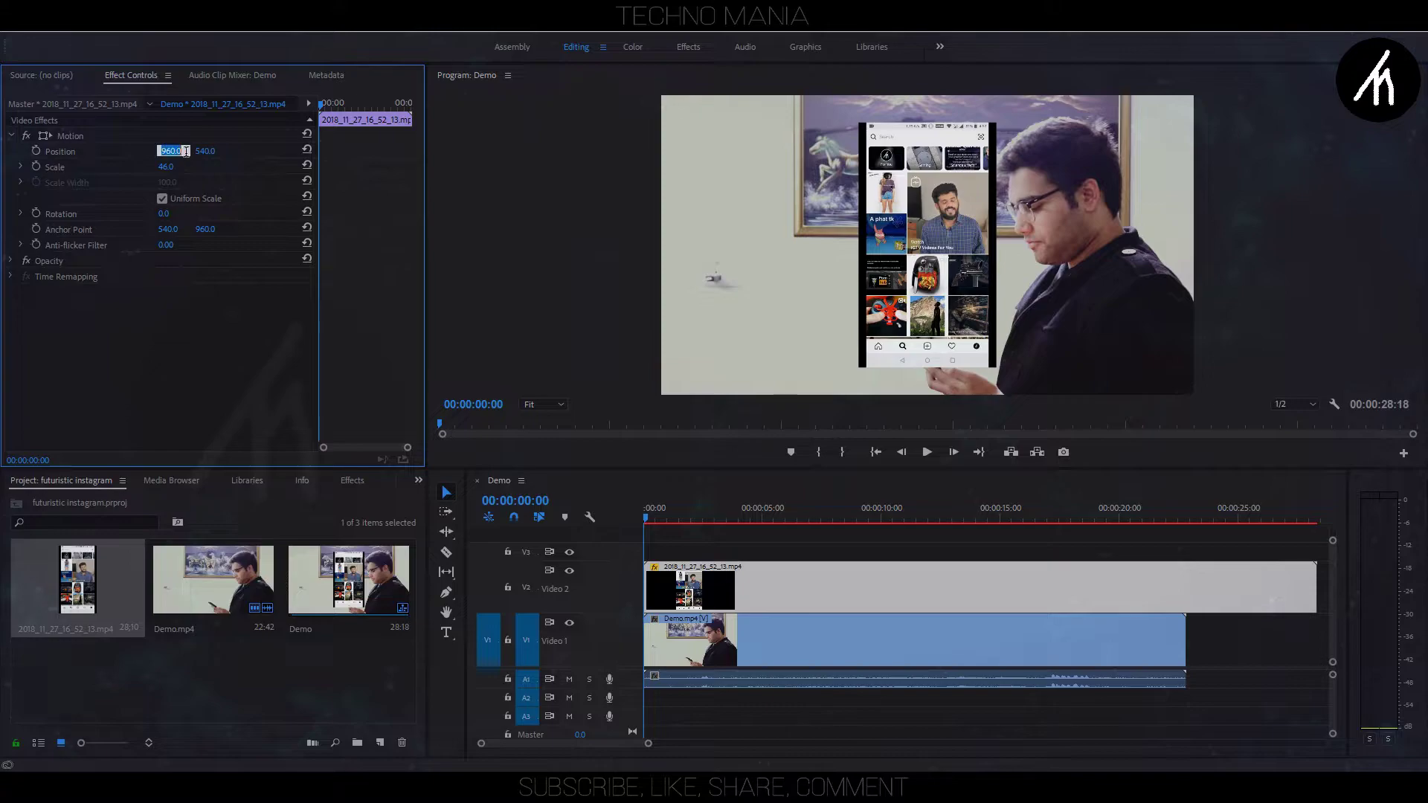
left_click(267, 169)
left_click_drag(168, 152, 56, 151)
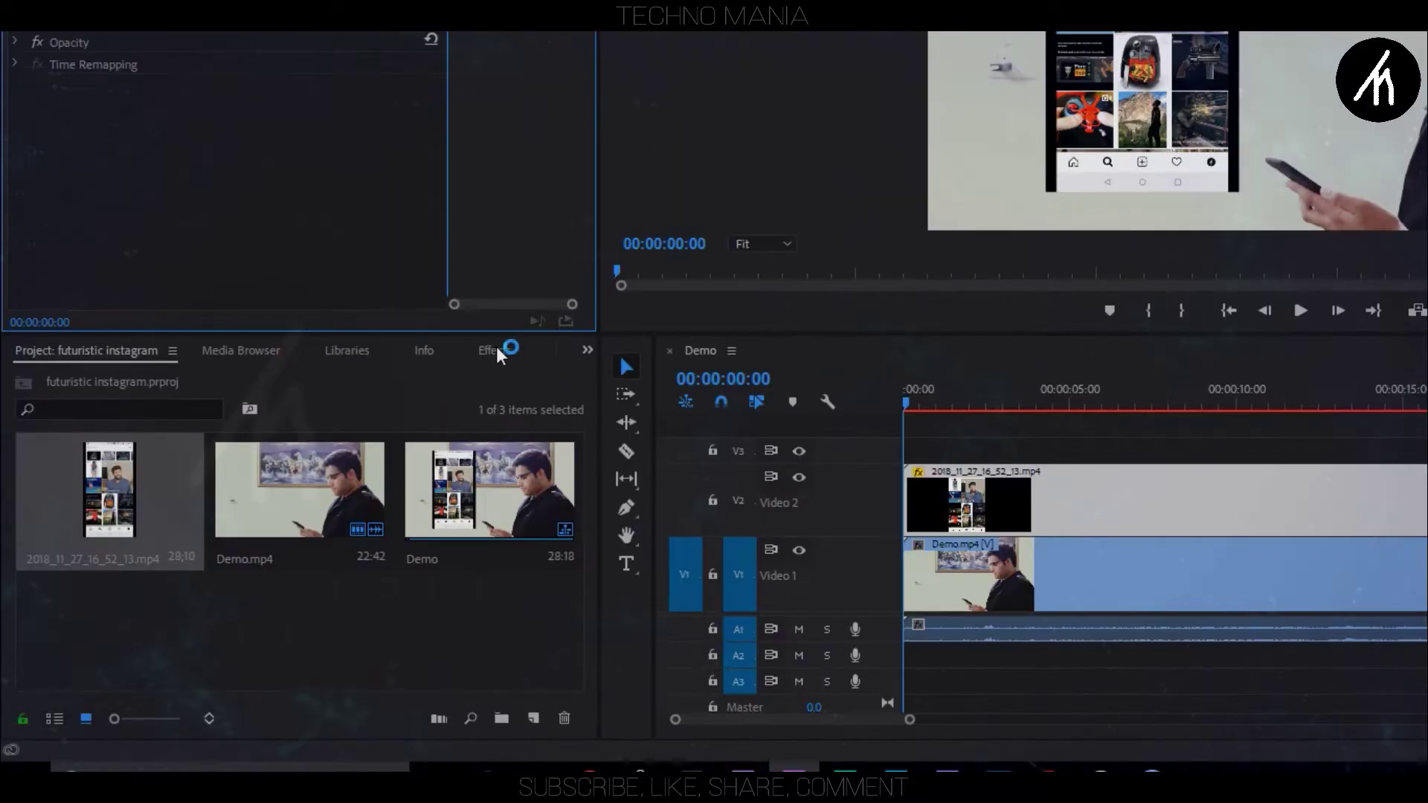
Find the Luma Key effect by searching for "Luma" and apply it to the phone recording clip on Video 2.
left_click(361, 481)
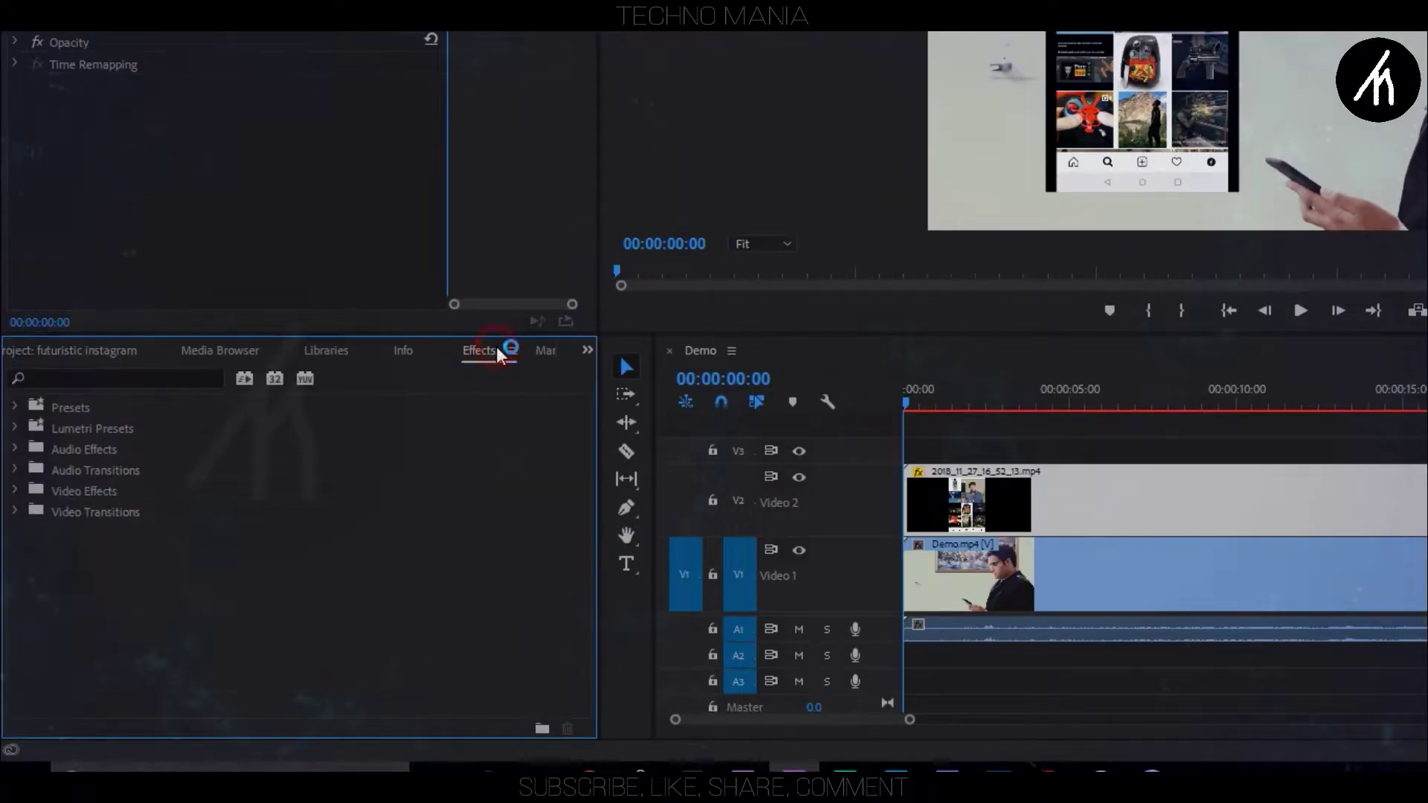
left_click(147, 377)
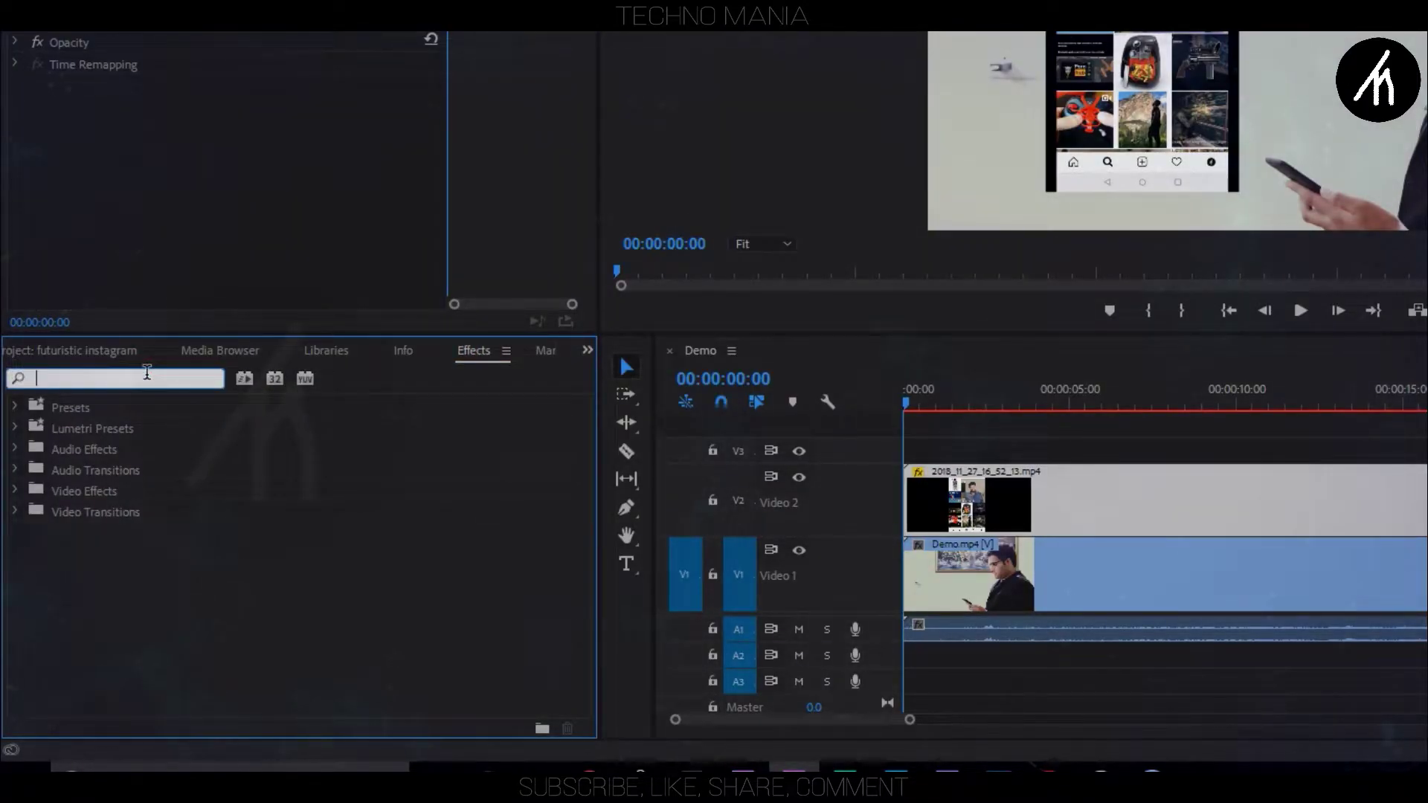
type("Luma")
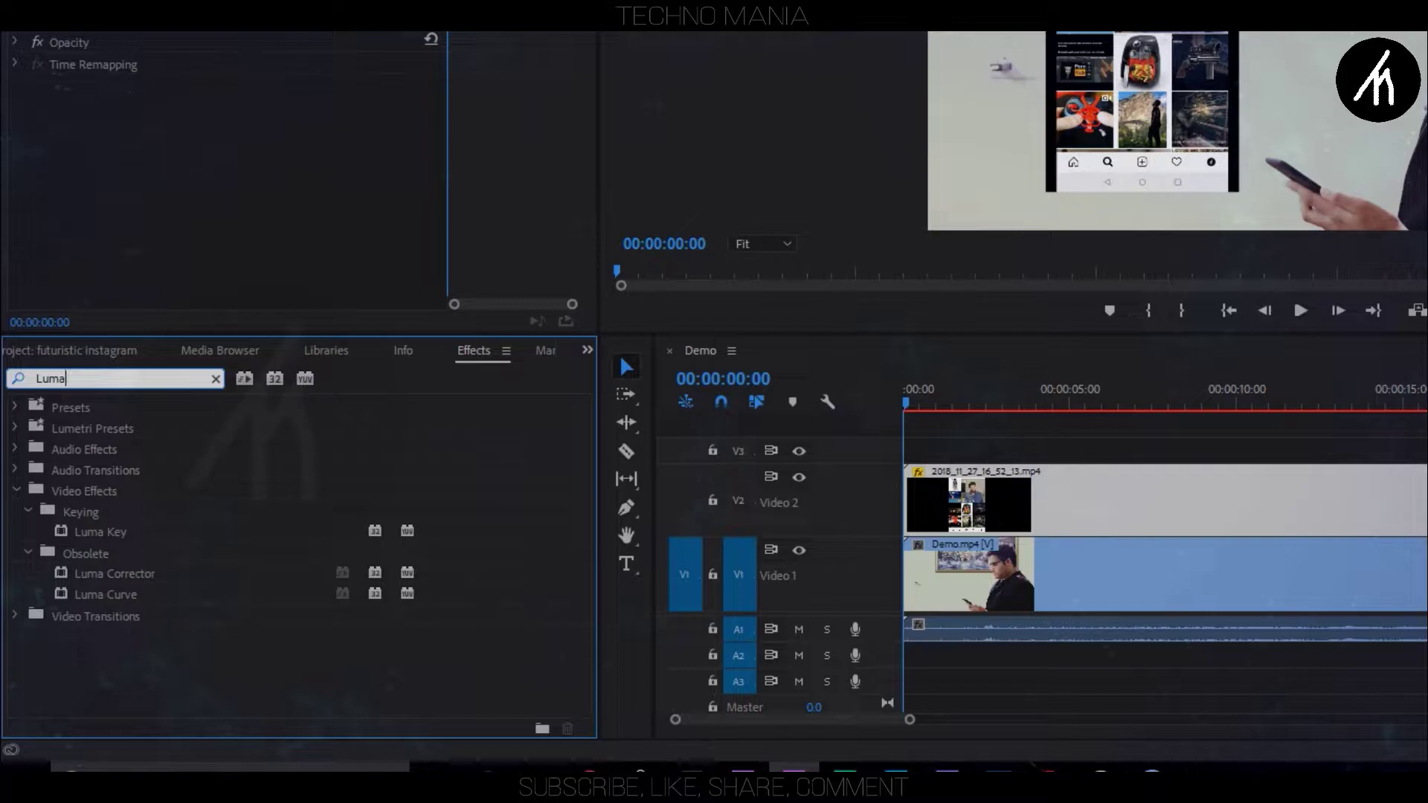
left_click_drag(87, 536, 1022, 499)
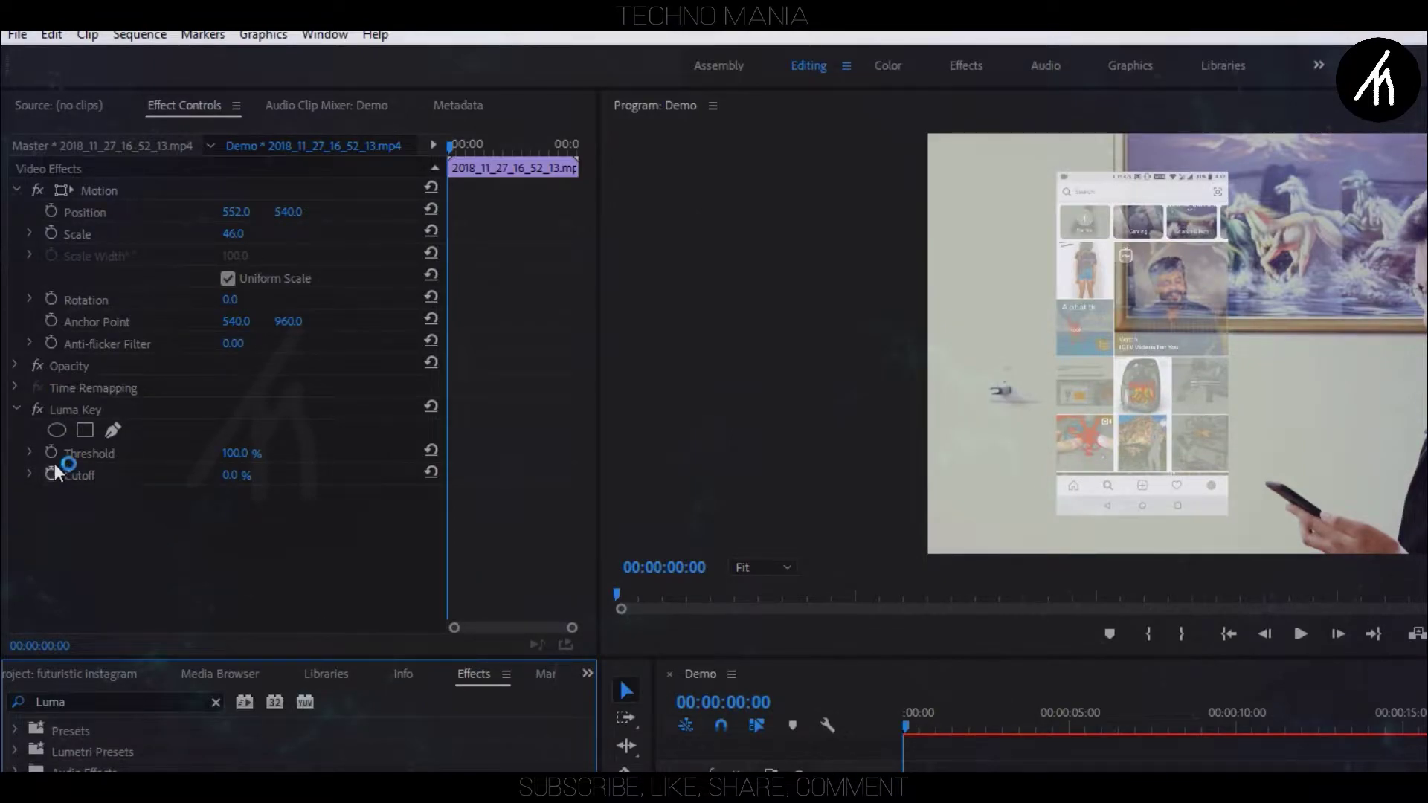
Set the Luma Key threshold to 1% and collapse the effect's settings.
left_click(233, 453)
type("21")
key("Return")
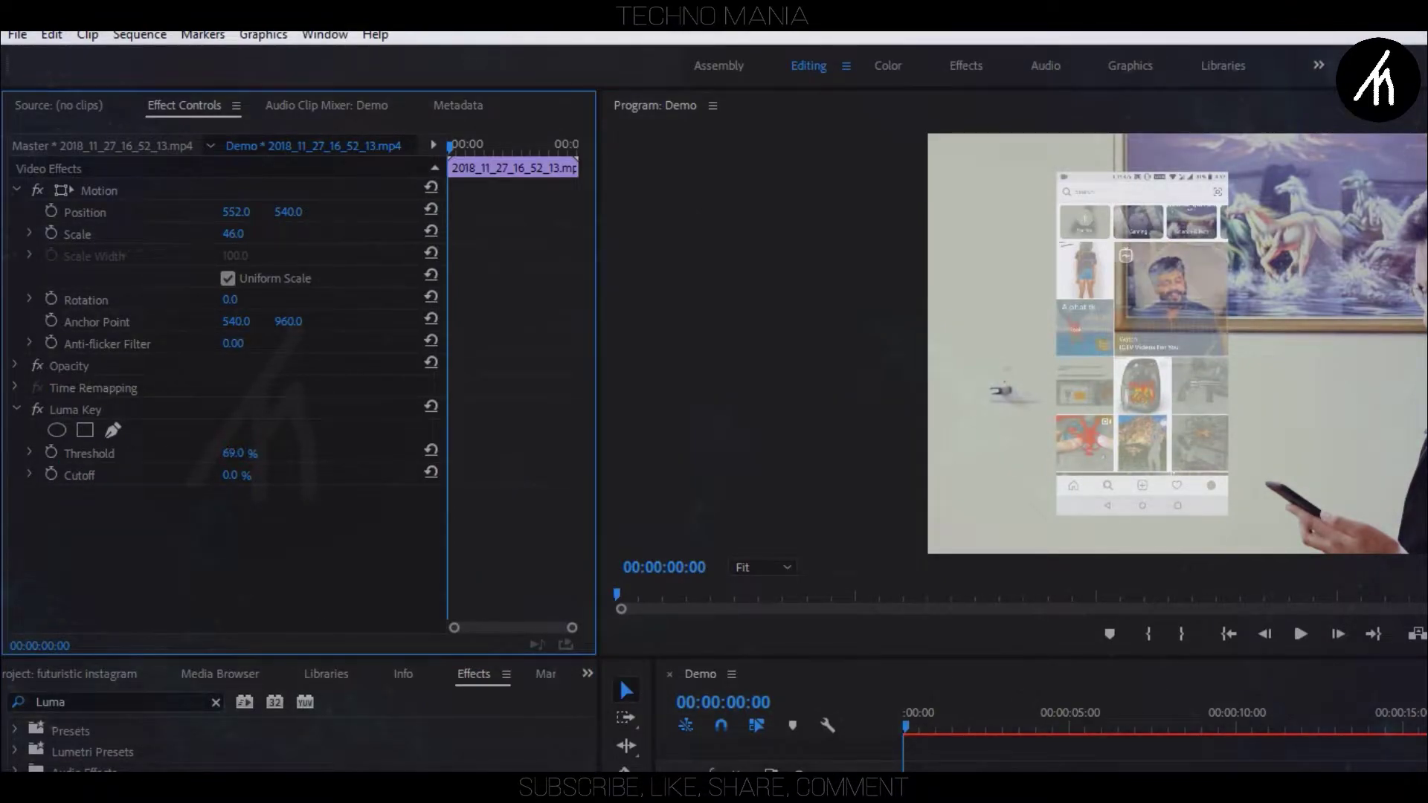
mouse_move(233, 454)
left_mouse_down()
mouse_move(215, 454)
mouse_move(250, 455)
left_mouse_up()
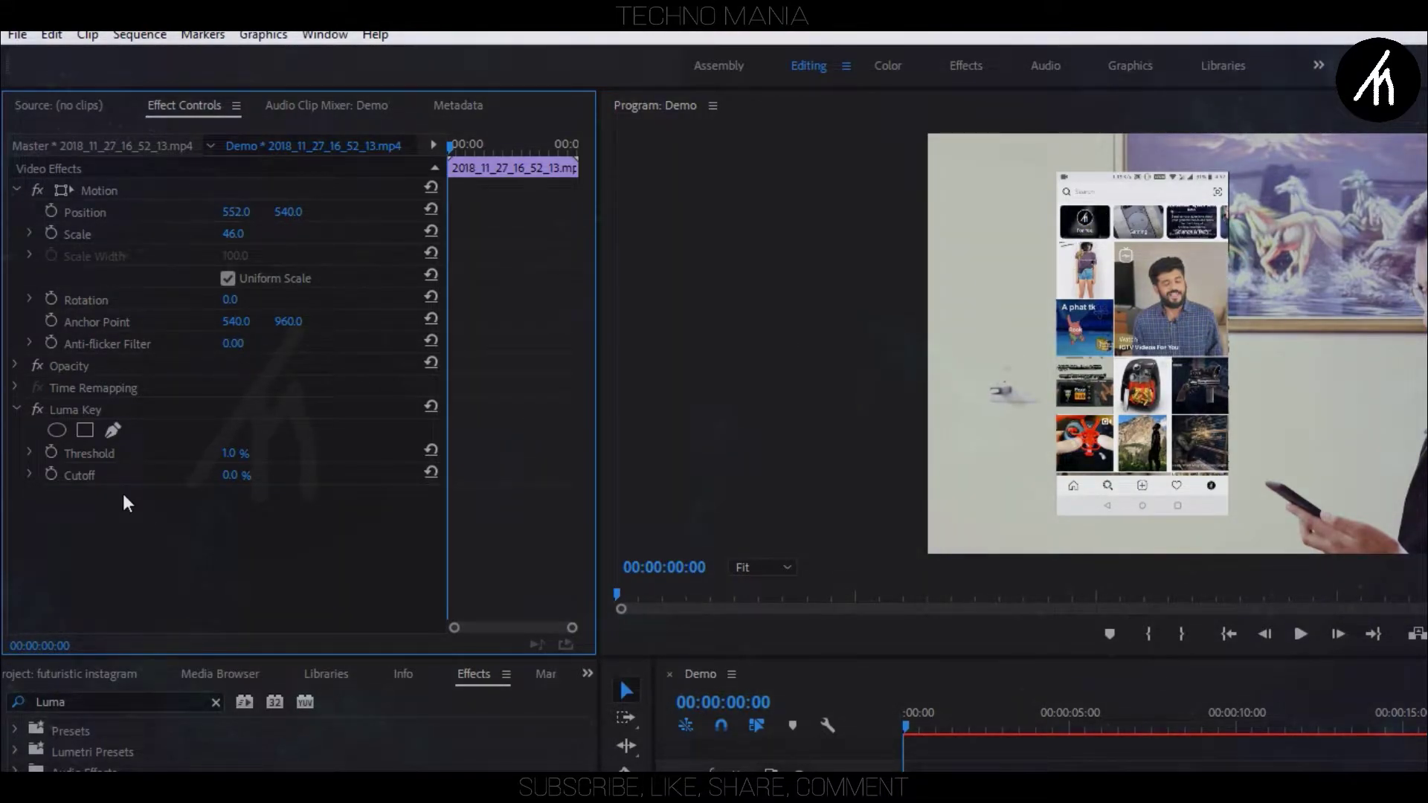
left_click(17, 408)
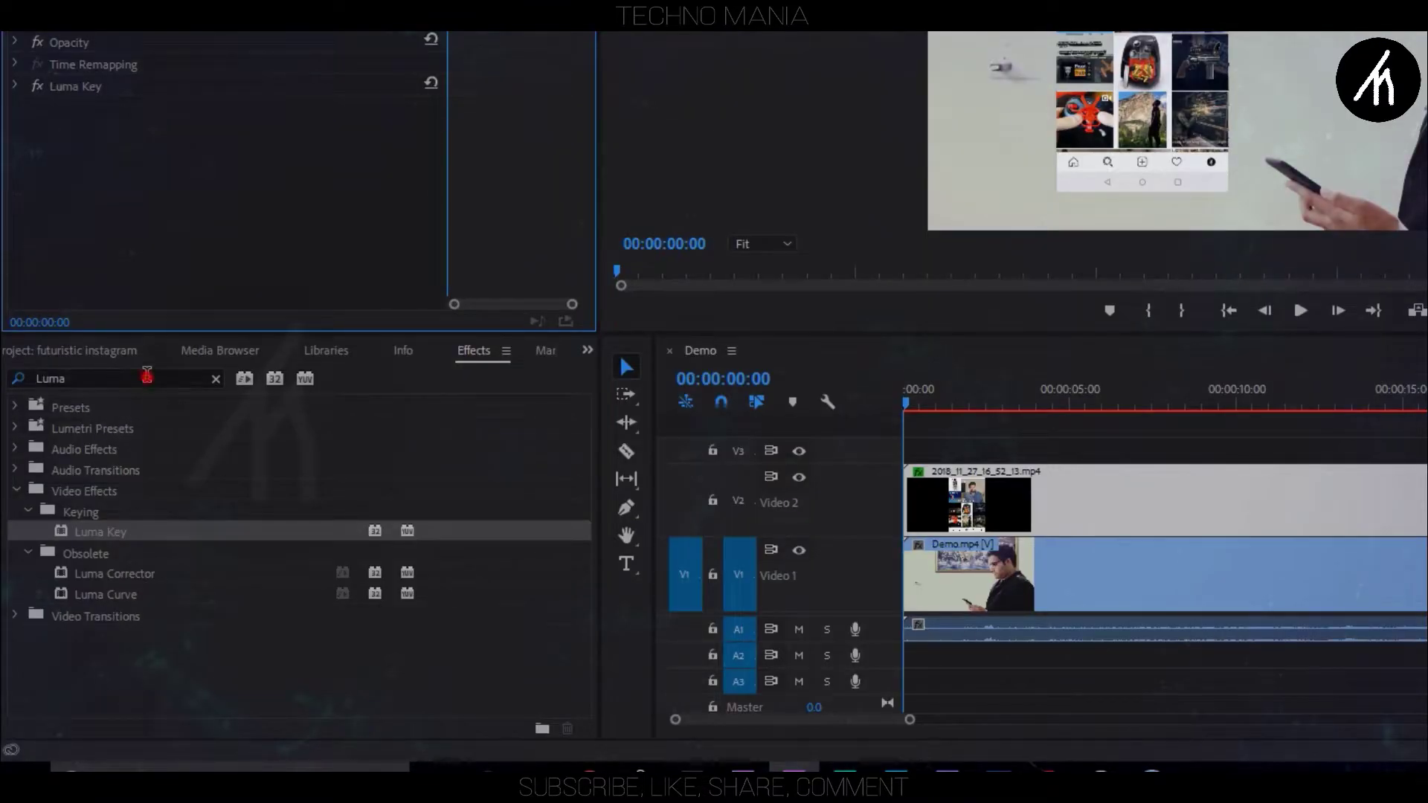
Find the Basic 3D effect by searching for "3d" and apply it to the phone recording clip on Video 2.
left_click(146, 376)
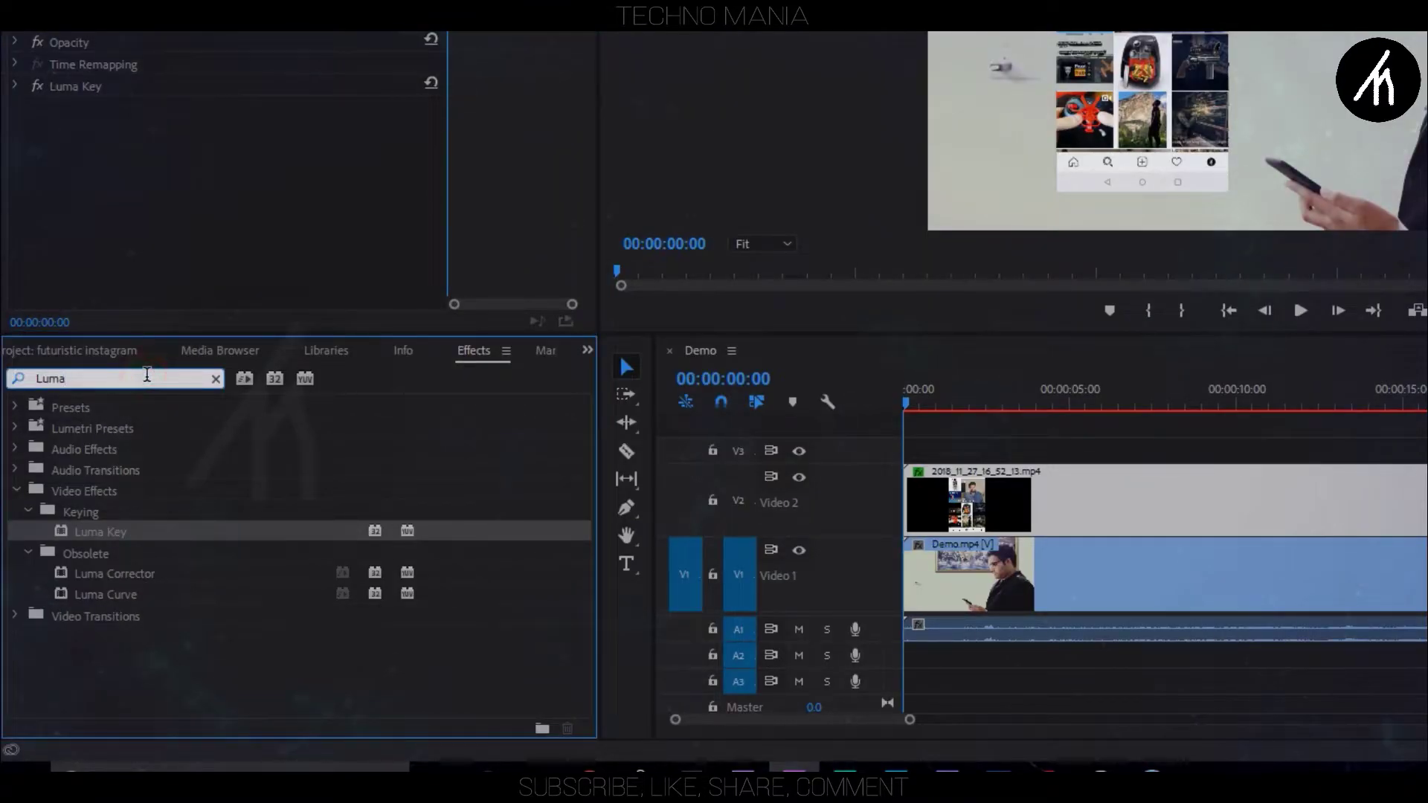
key("BackSpace")
key("BackSpace")
key("BackSpace")
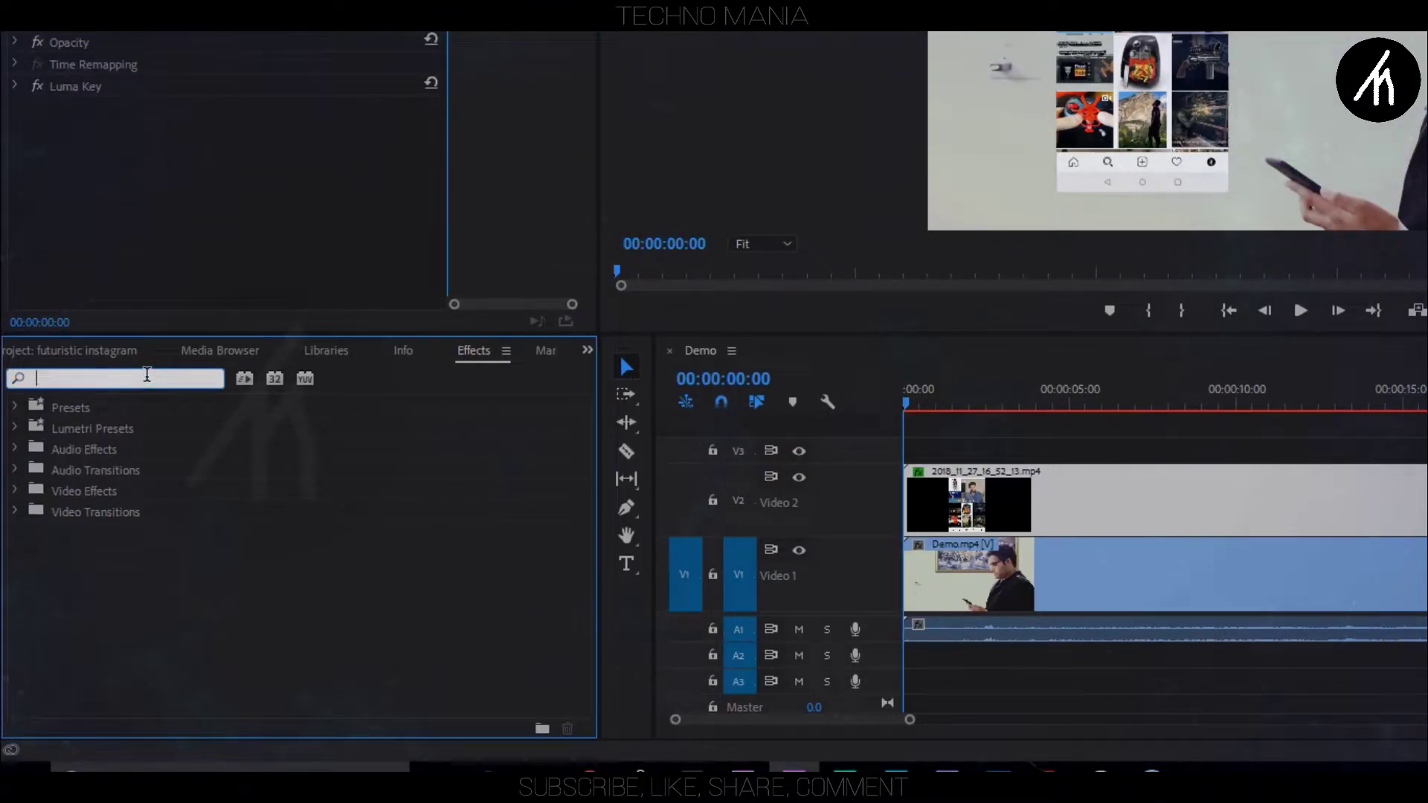
type("3d")
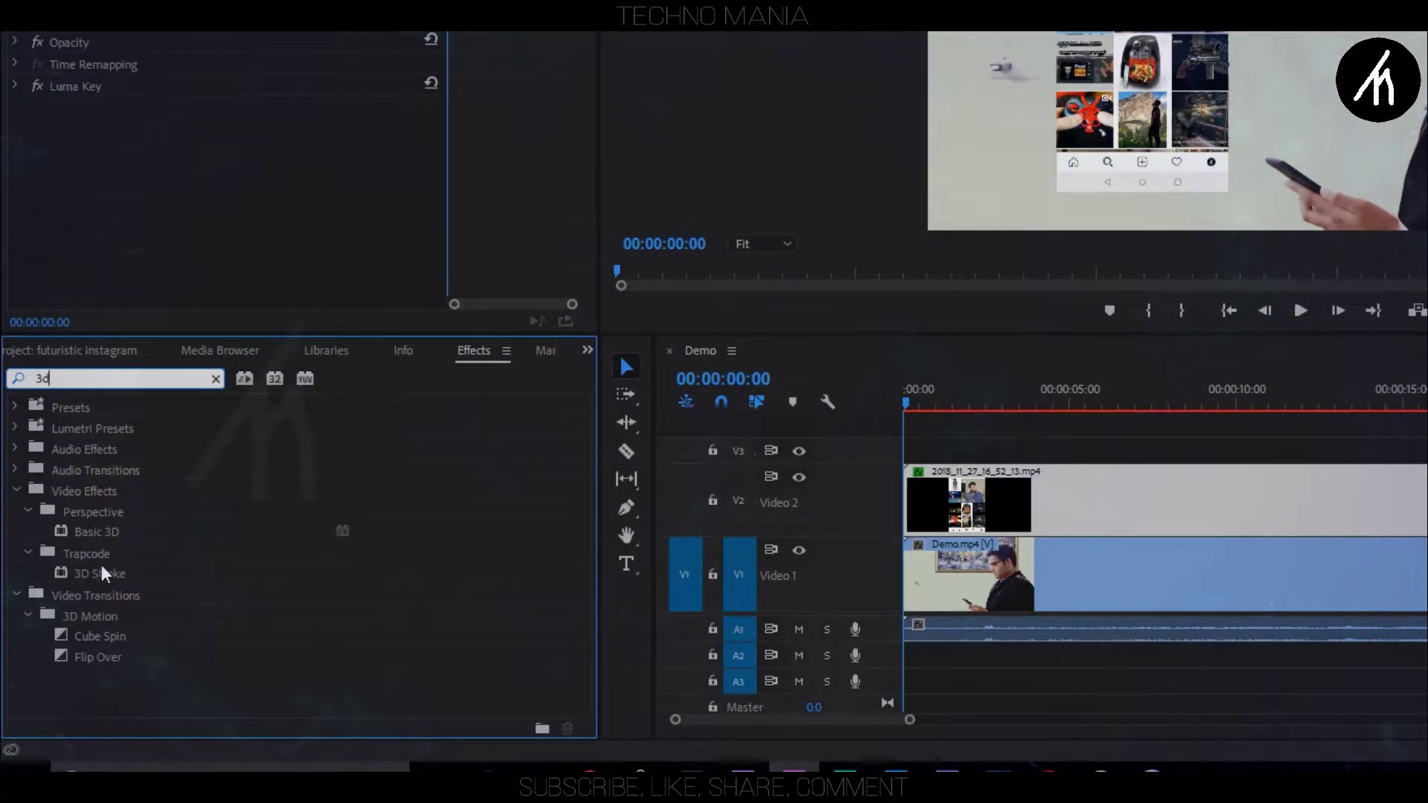
left_click_drag(79, 529, 1040, 499)
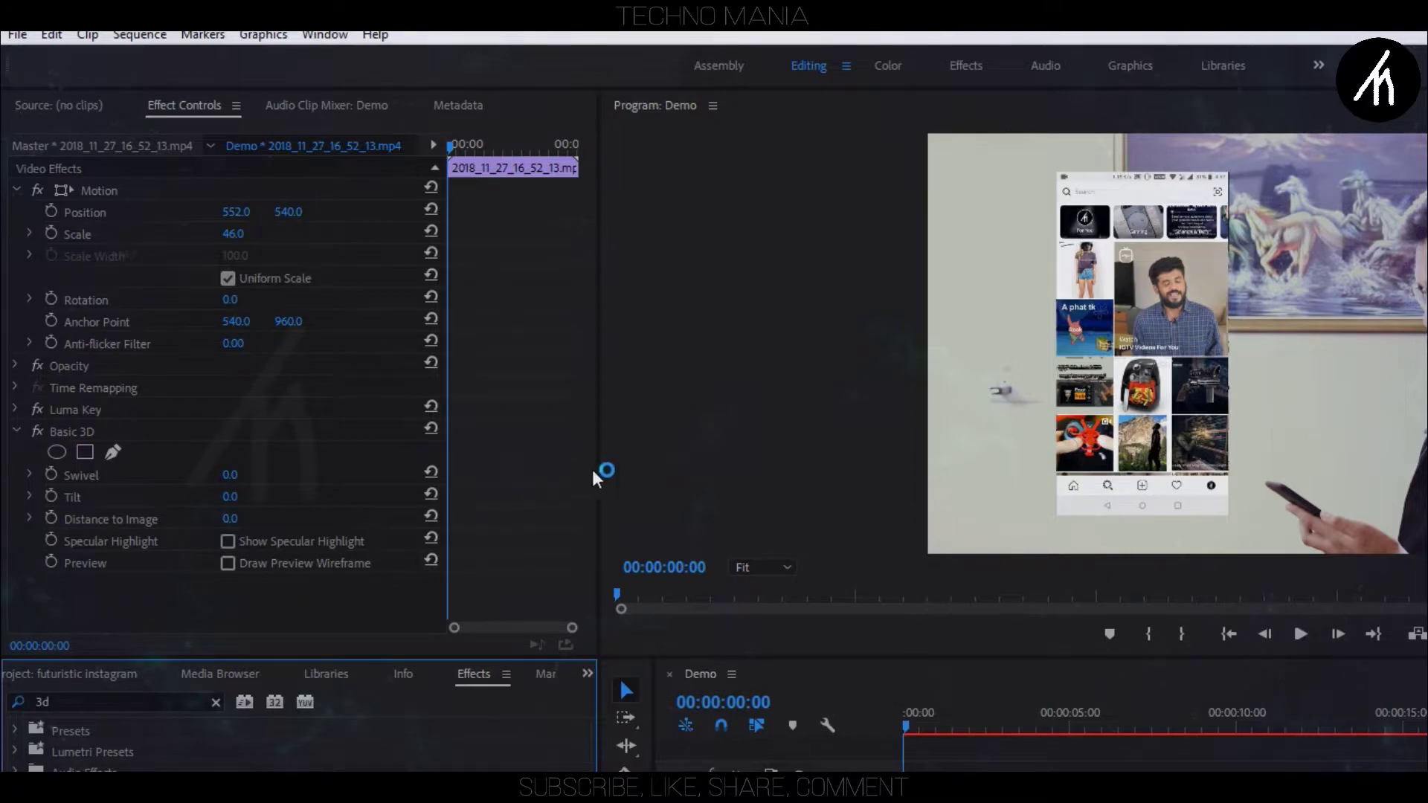
Set the Basic 3D swivel to 242°, the distance to image to 34 and the tilt to -16°.
left_click(228, 477)
left_click_drag(227, 476, 405, 477)
left_click_drag(227, 519, 245, 395)
key("ctrl+z")
key("ctrl+z")
left_click_drag(232, 519, 257, 519)
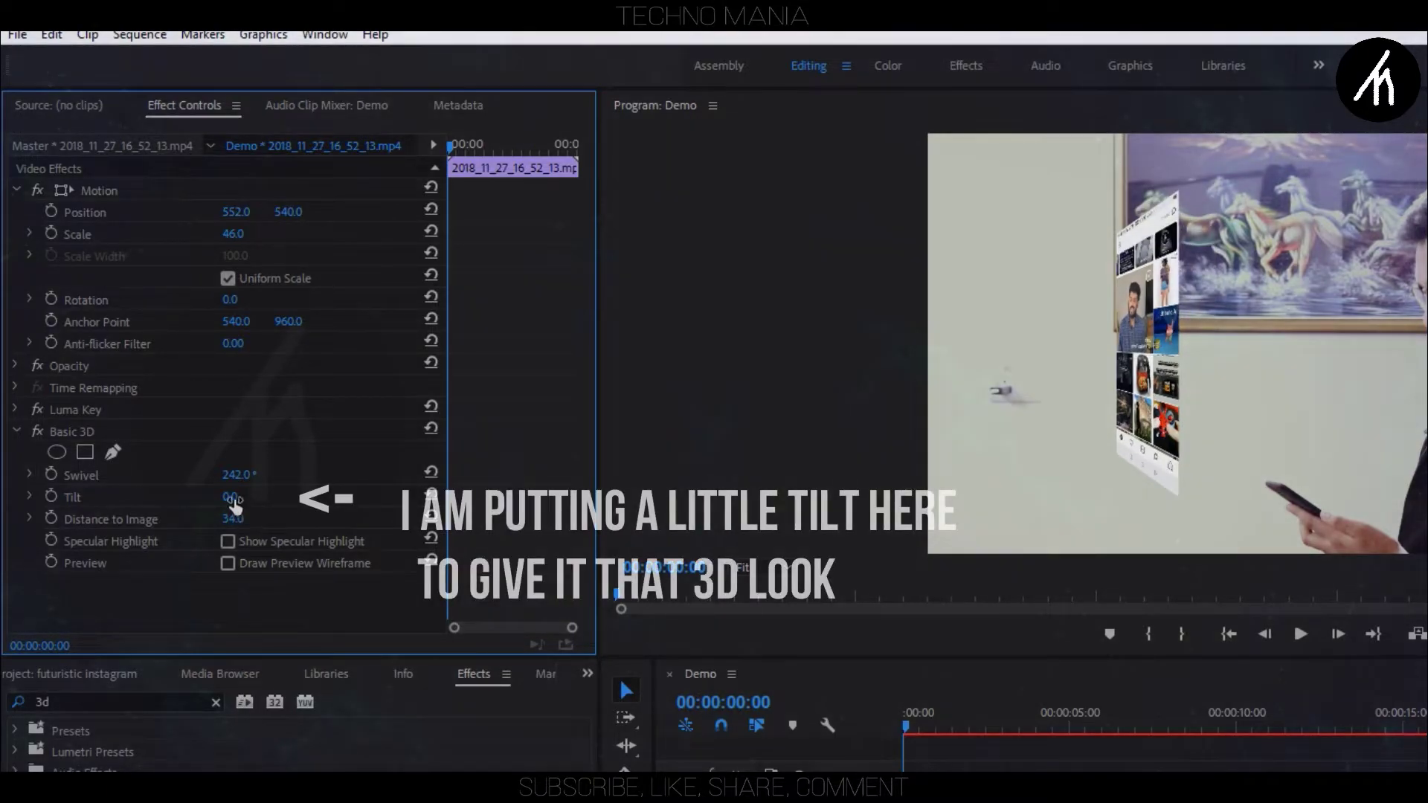
left_click_drag(233, 497, 230, 497)
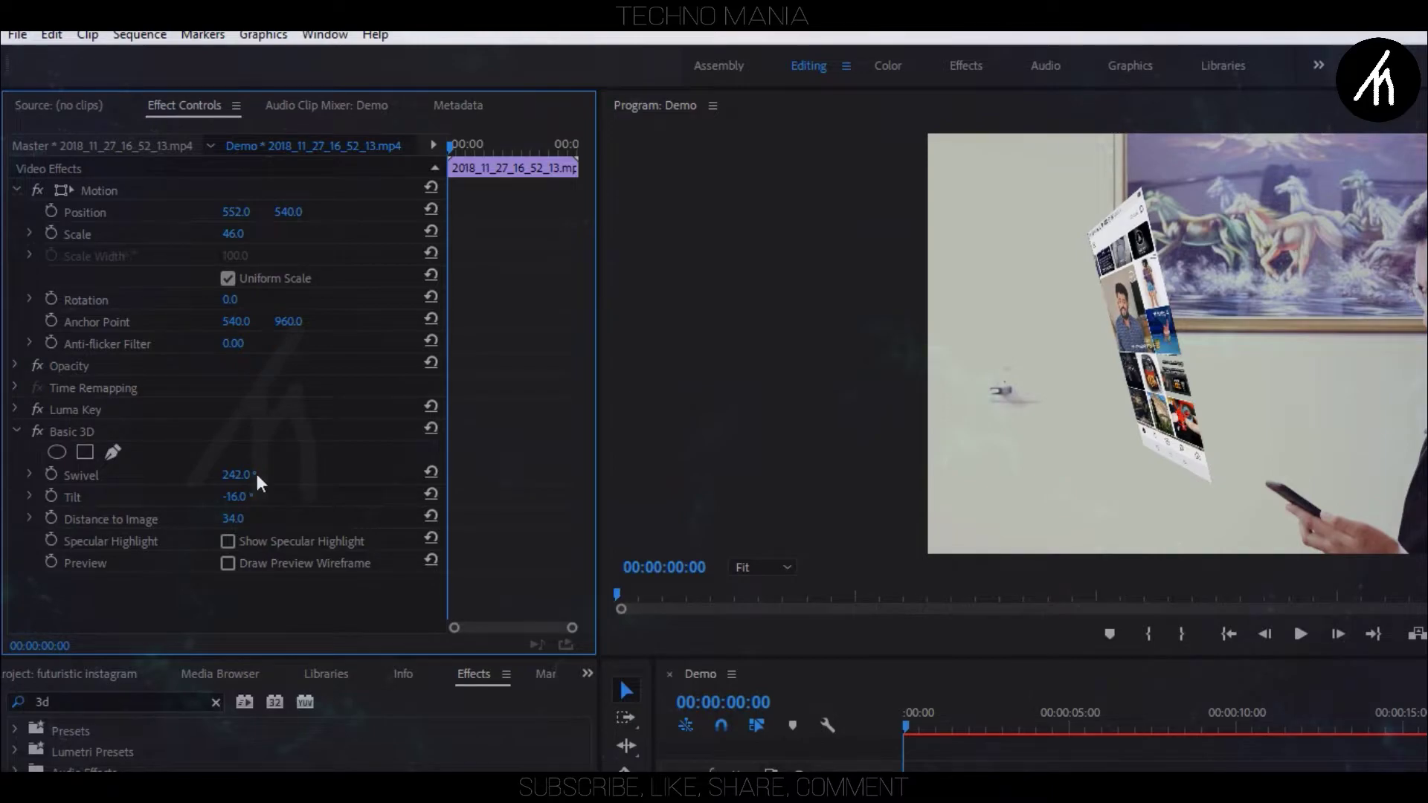
Enlarge the phone recording to a scale of 68 and, with the frame near 00:00:05:47 shown, set its horizontal position to 407.
left_click_drag(233, 233, 248, 234)
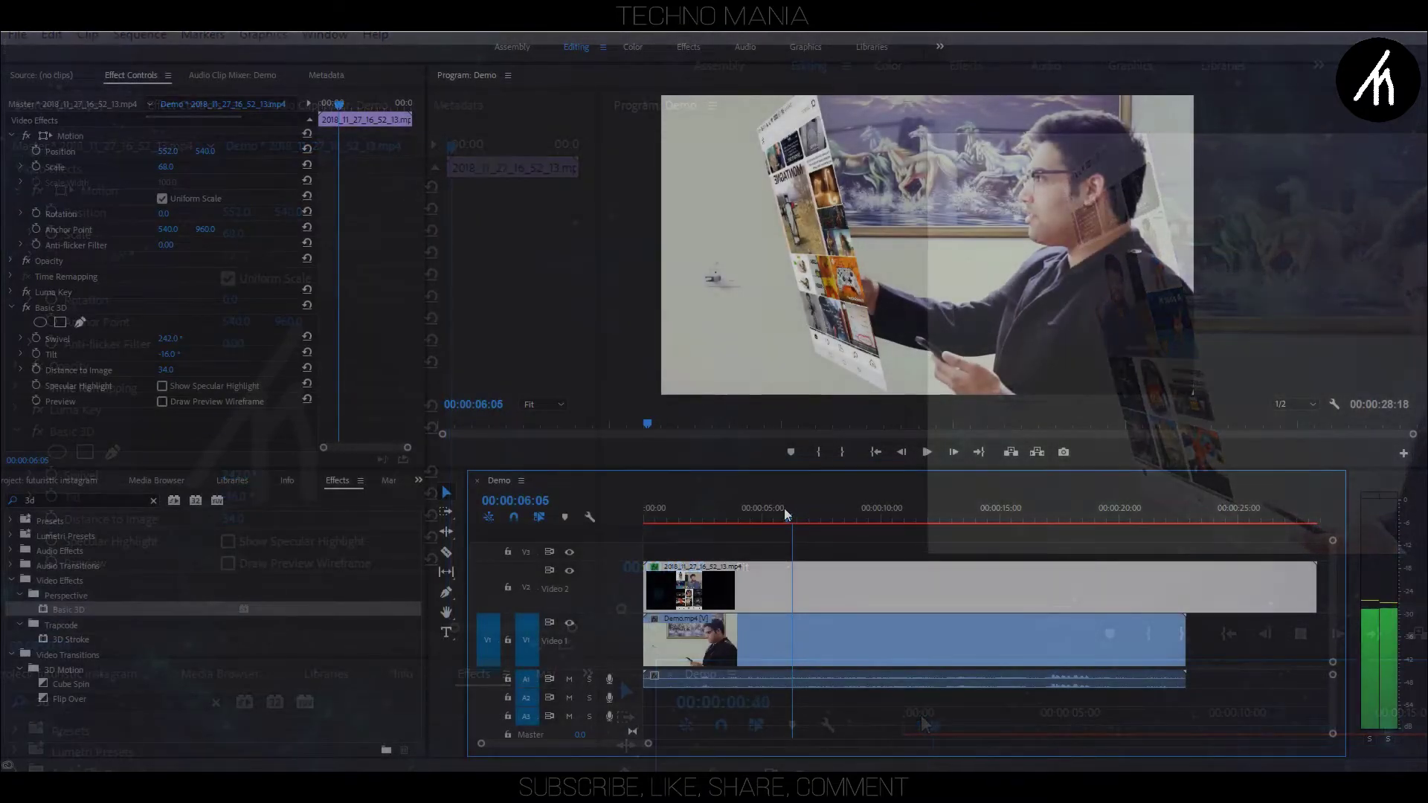
left_click(784, 510)
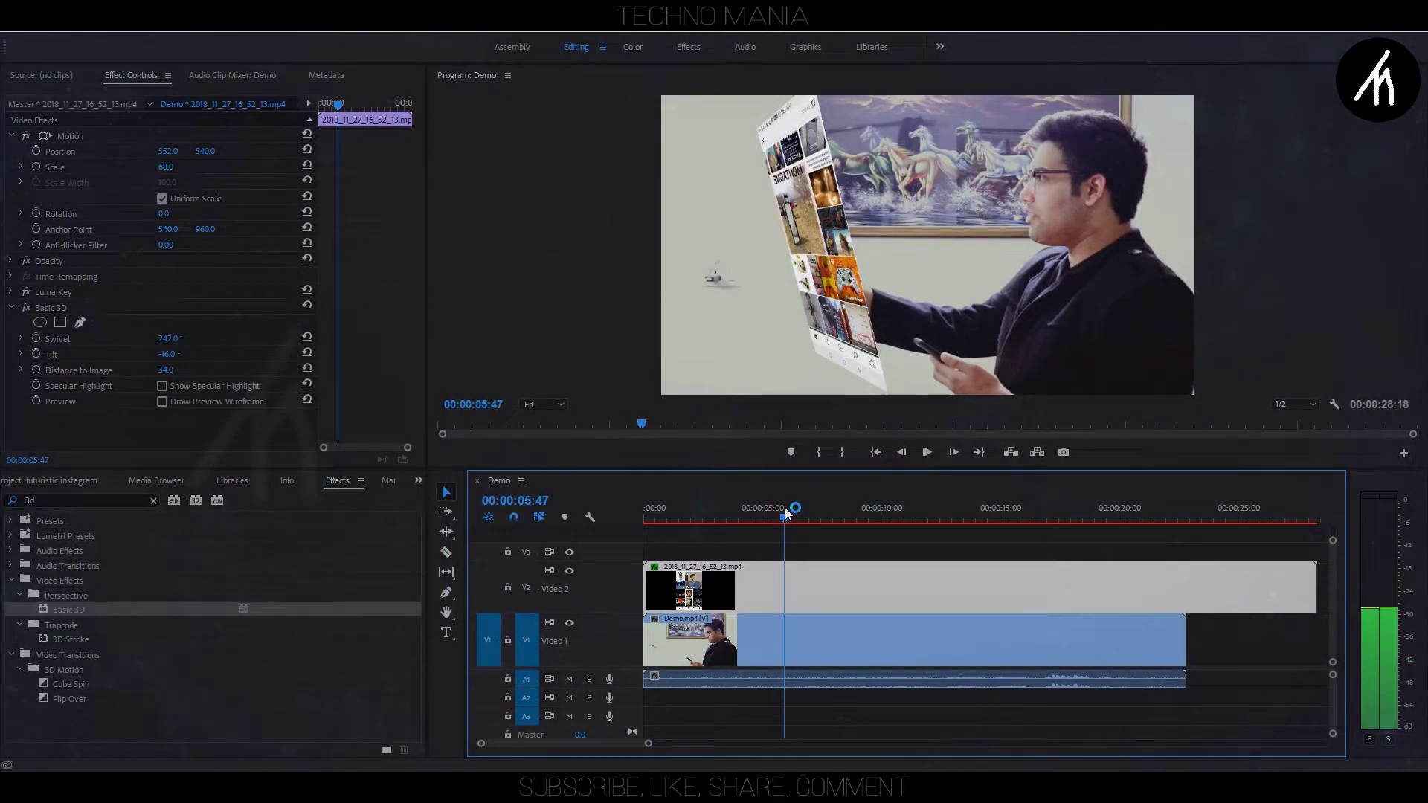
left_click_drag(168, 151, 44, 151)
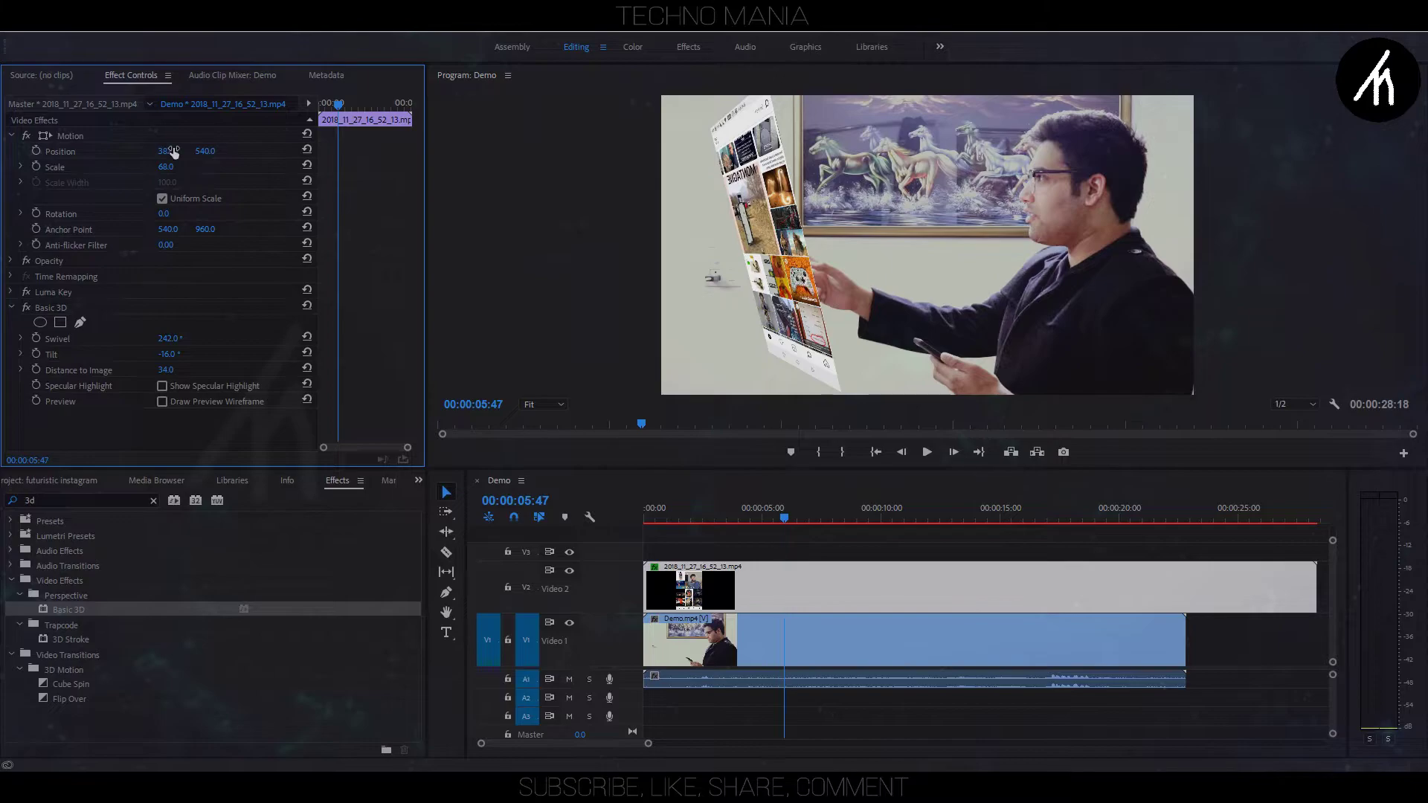
mouse_move(784, 524)
left_mouse_down()
mouse_move(876, 530)
mouse_move(781, 531)
left_mouse_up()
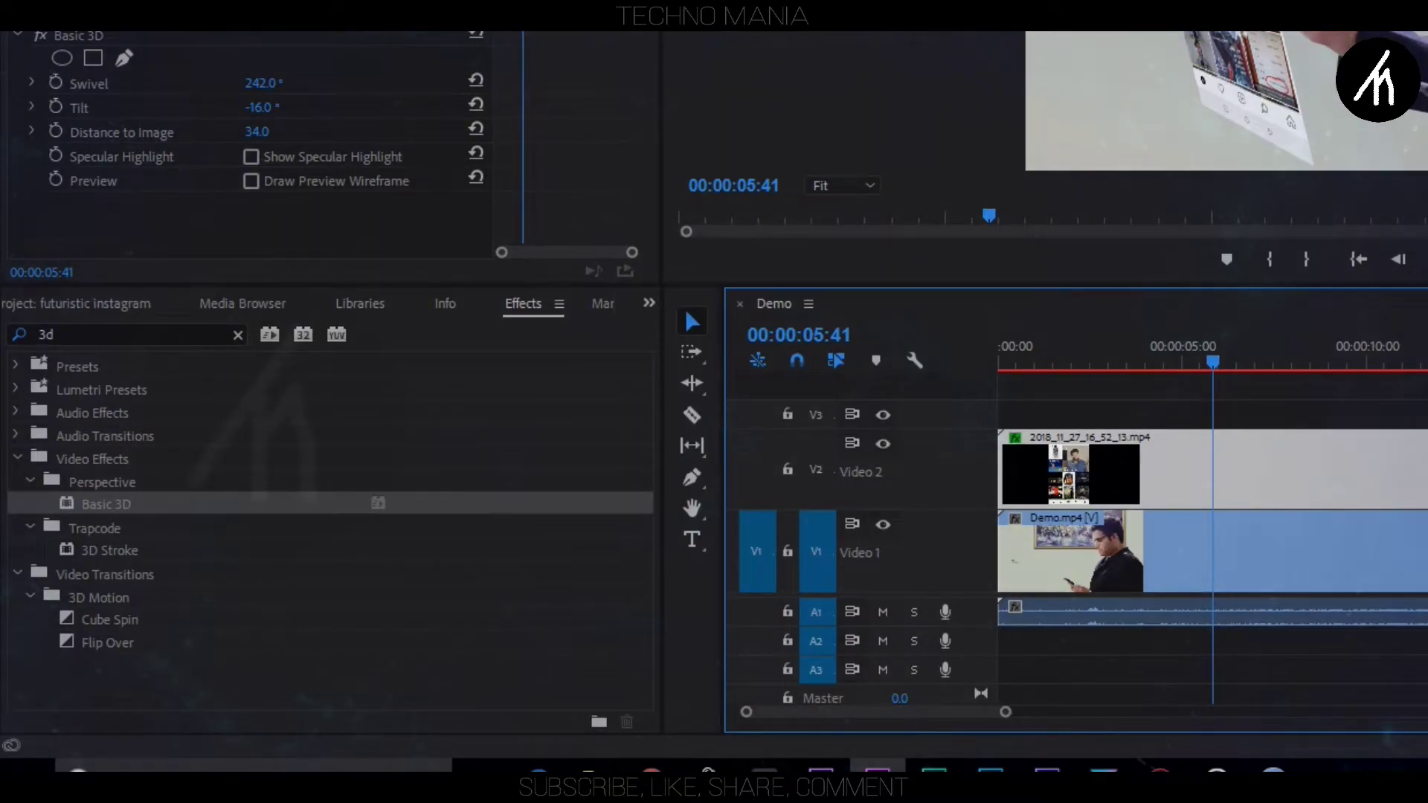
Clear the effects search and apply Corner Pin from the Distort video effects to the phone recording clip.
left_click(151, 335)
key("BackSpace")
key("BackSpace")
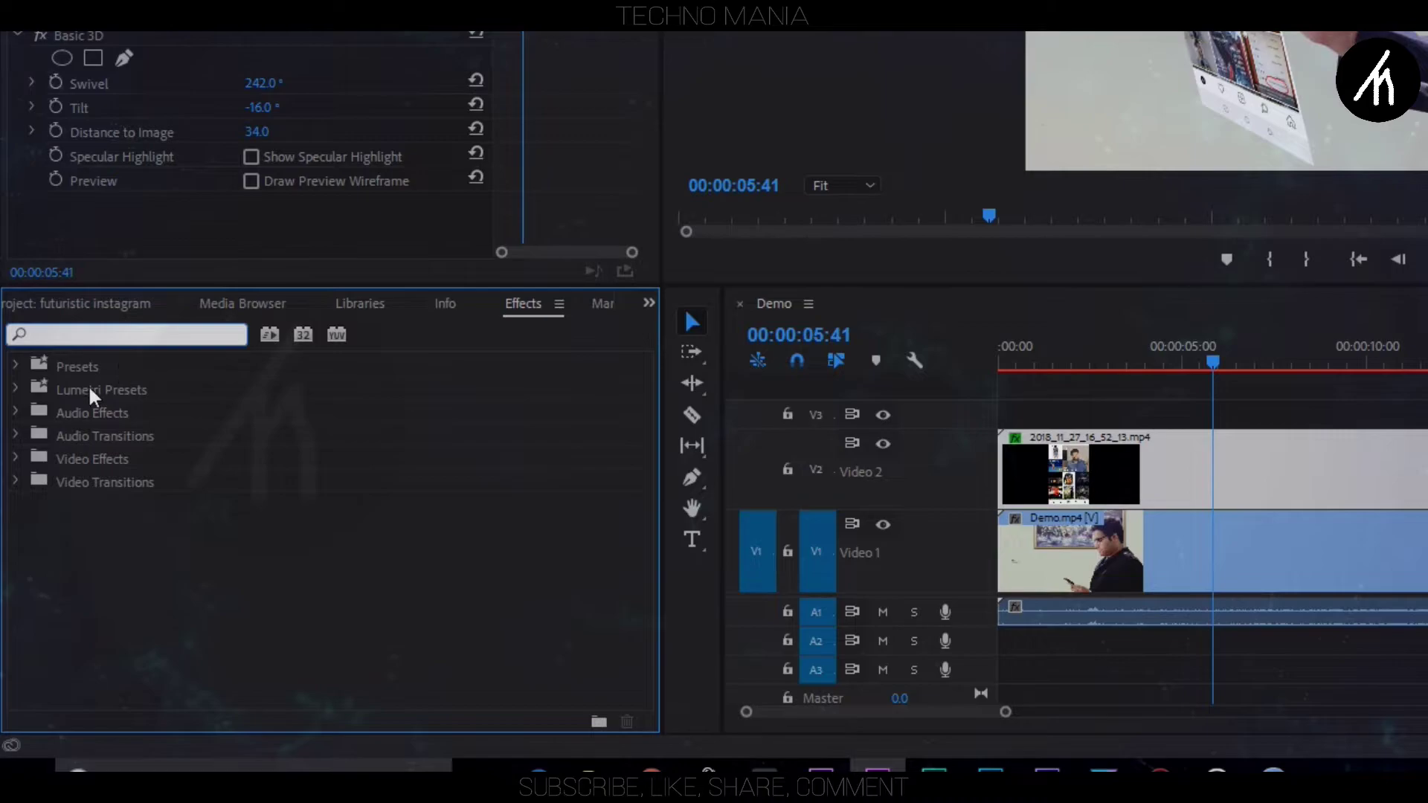
left_click(16, 460)
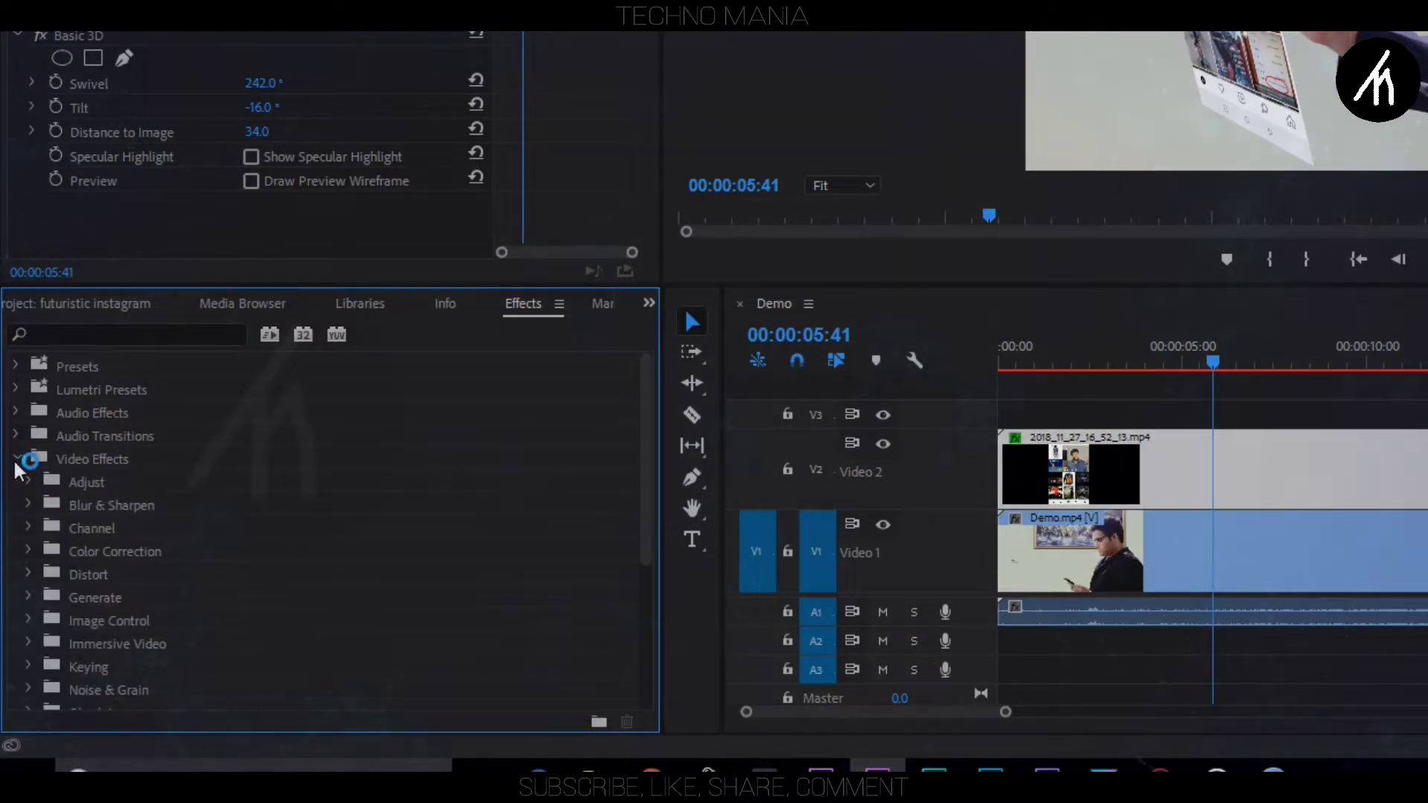
left_click(27, 578)
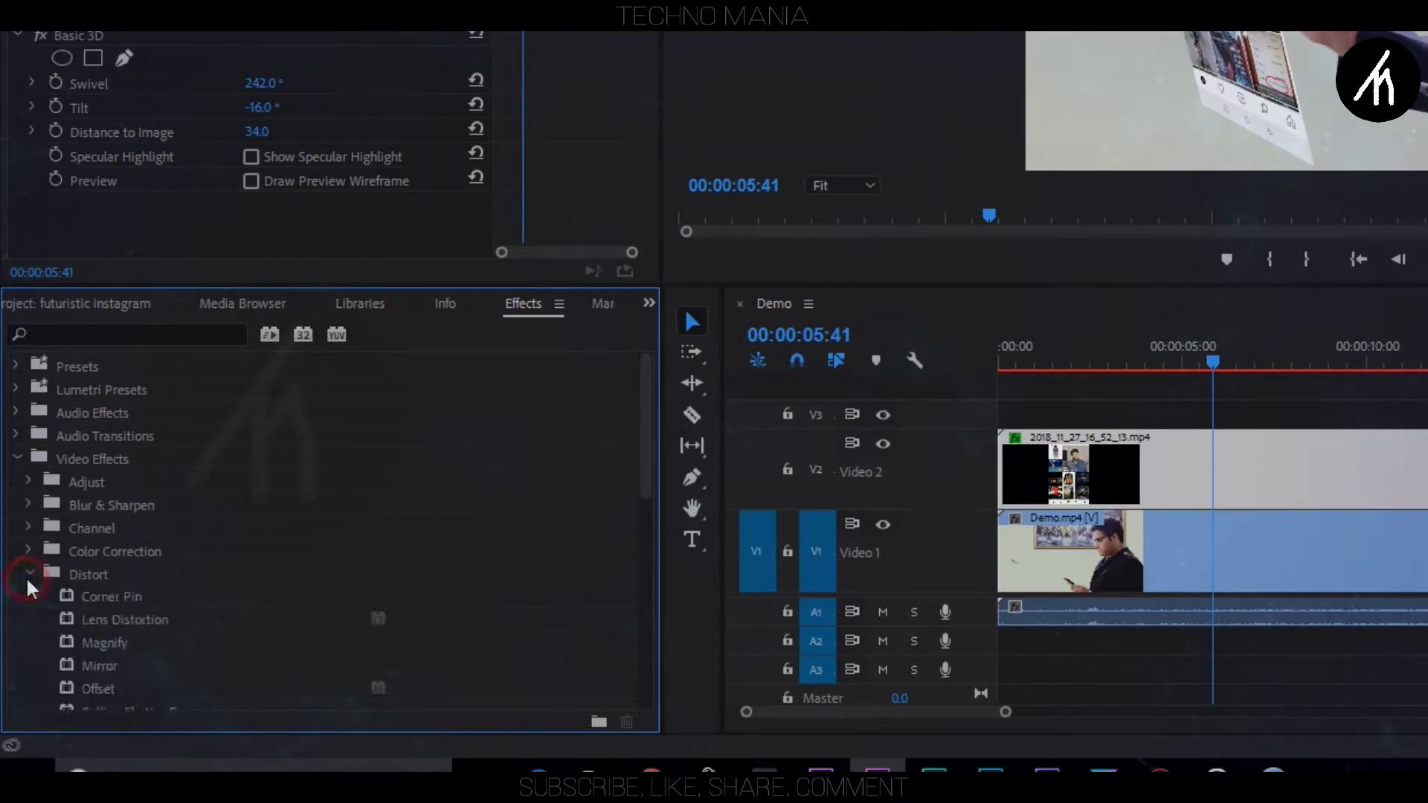
left_click(93, 605)
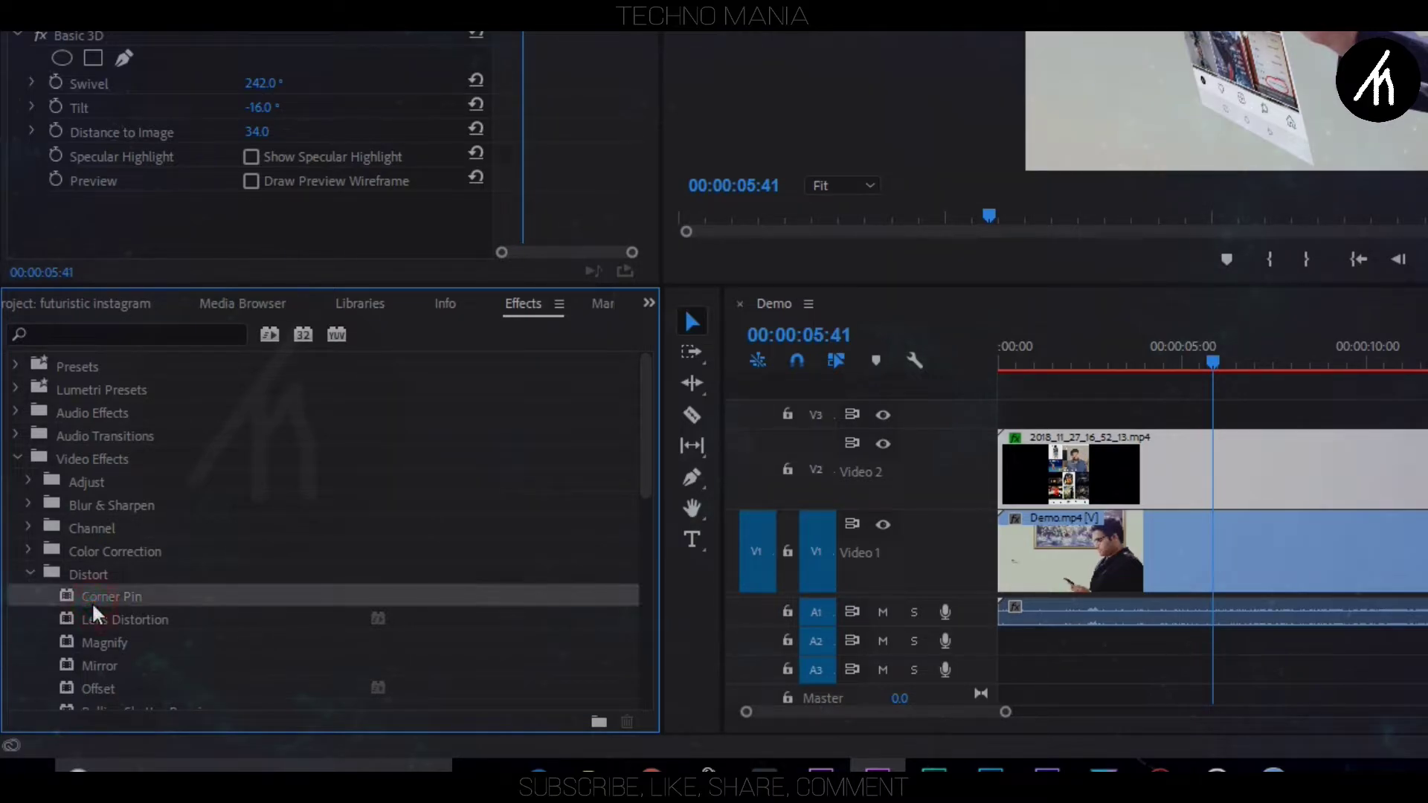
left_click_drag(95, 610, 1226, 460)
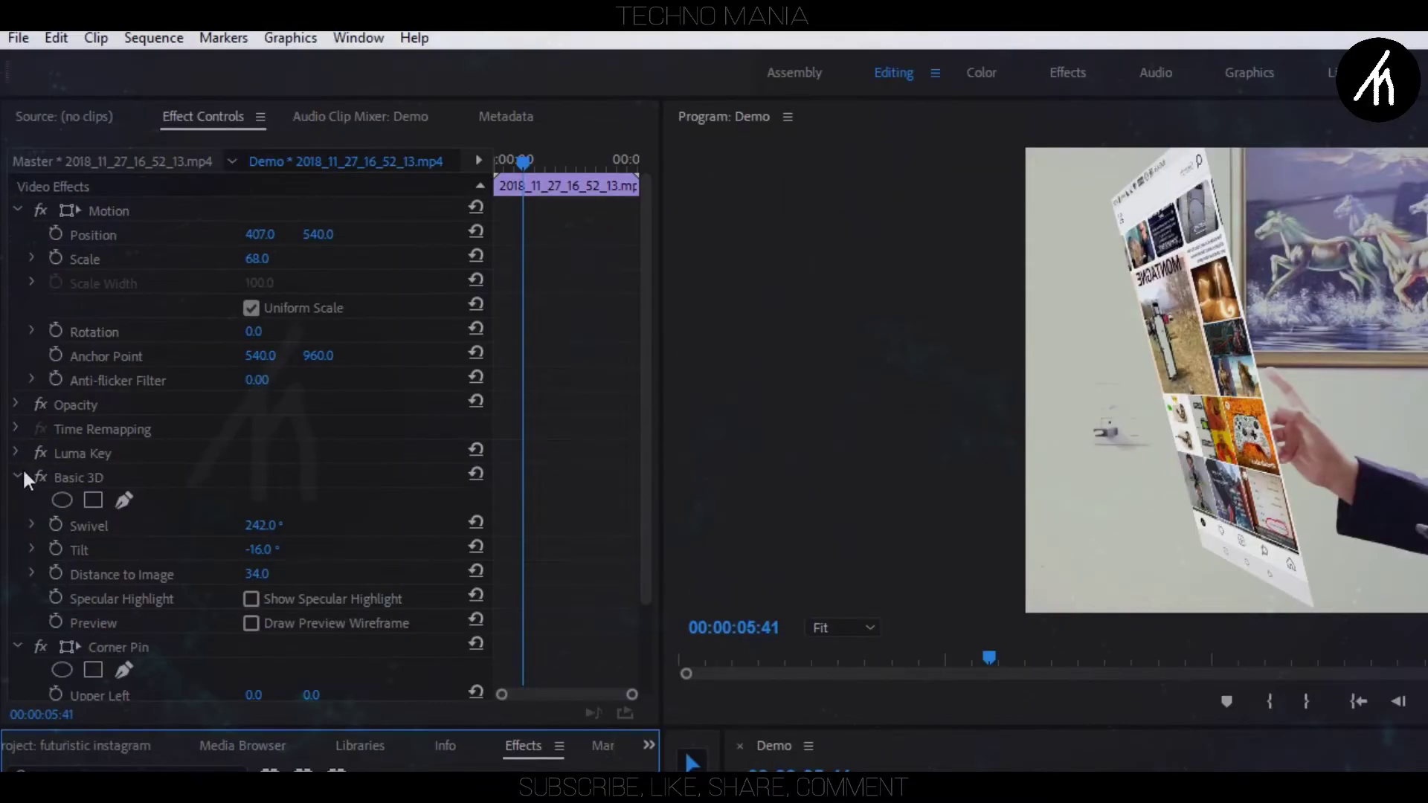
Try shifting the Corner Pin corner points of the phone recording, and delete the Corner Pin effect.
left_click(21, 477)
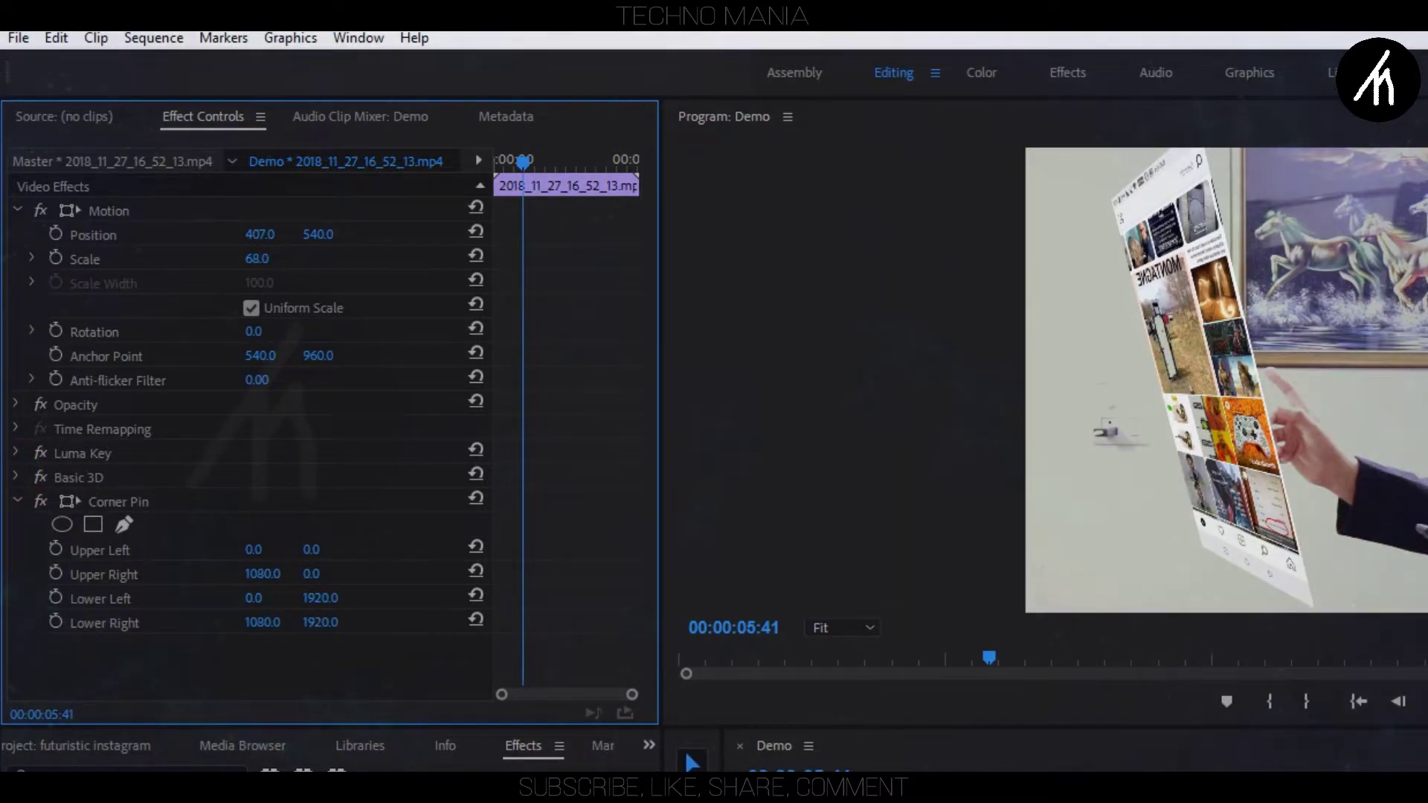
left_click_drag(313, 574, 223, 599)
left_click_drag(311, 621, 305, 621)
left_click_drag(321, 551, 310, 551)
left_click_drag(263, 574, 242, 573)
left_click(166, 506)
key("Delete")
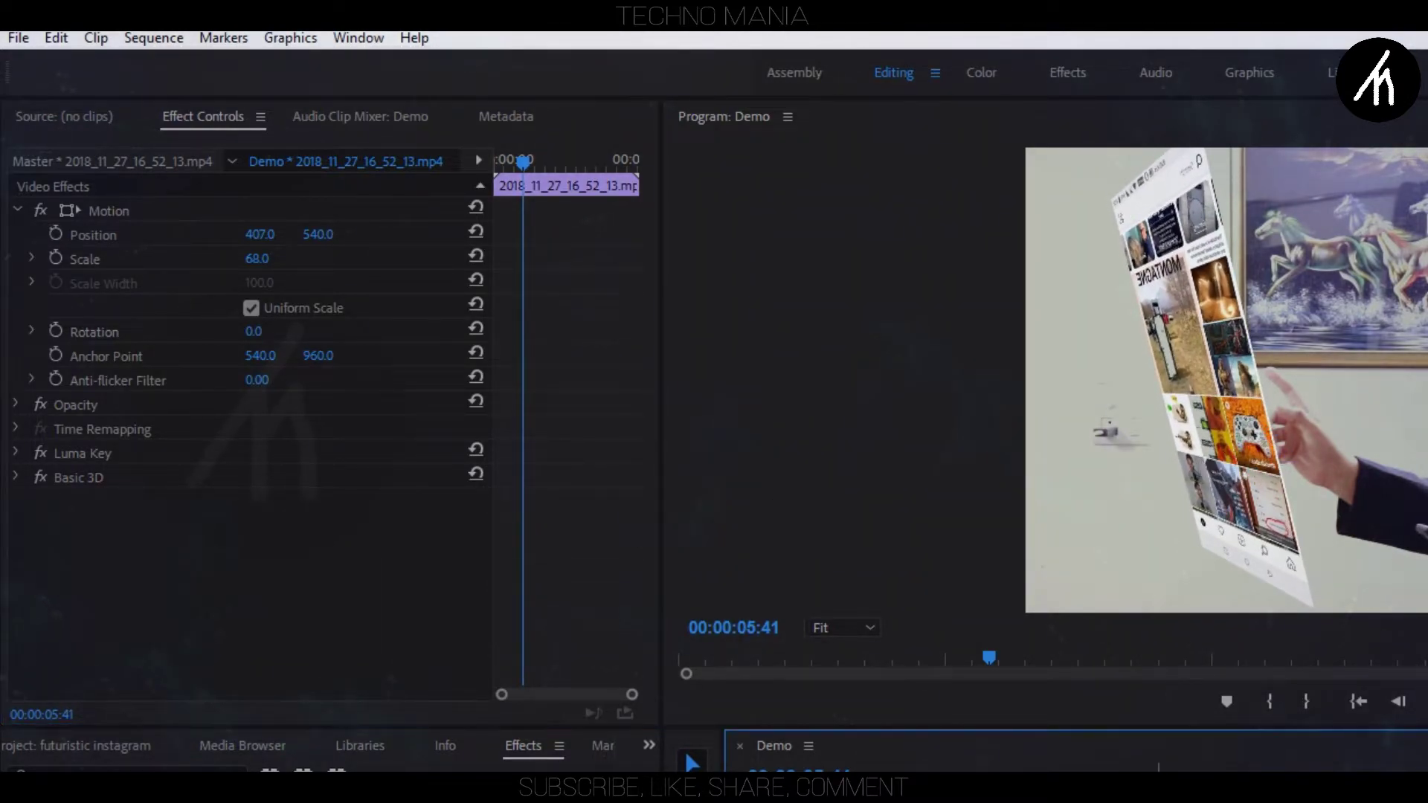
Restore the deleted Corner Pin effect on the phone recording and delete it again.
key("ctrl+z")
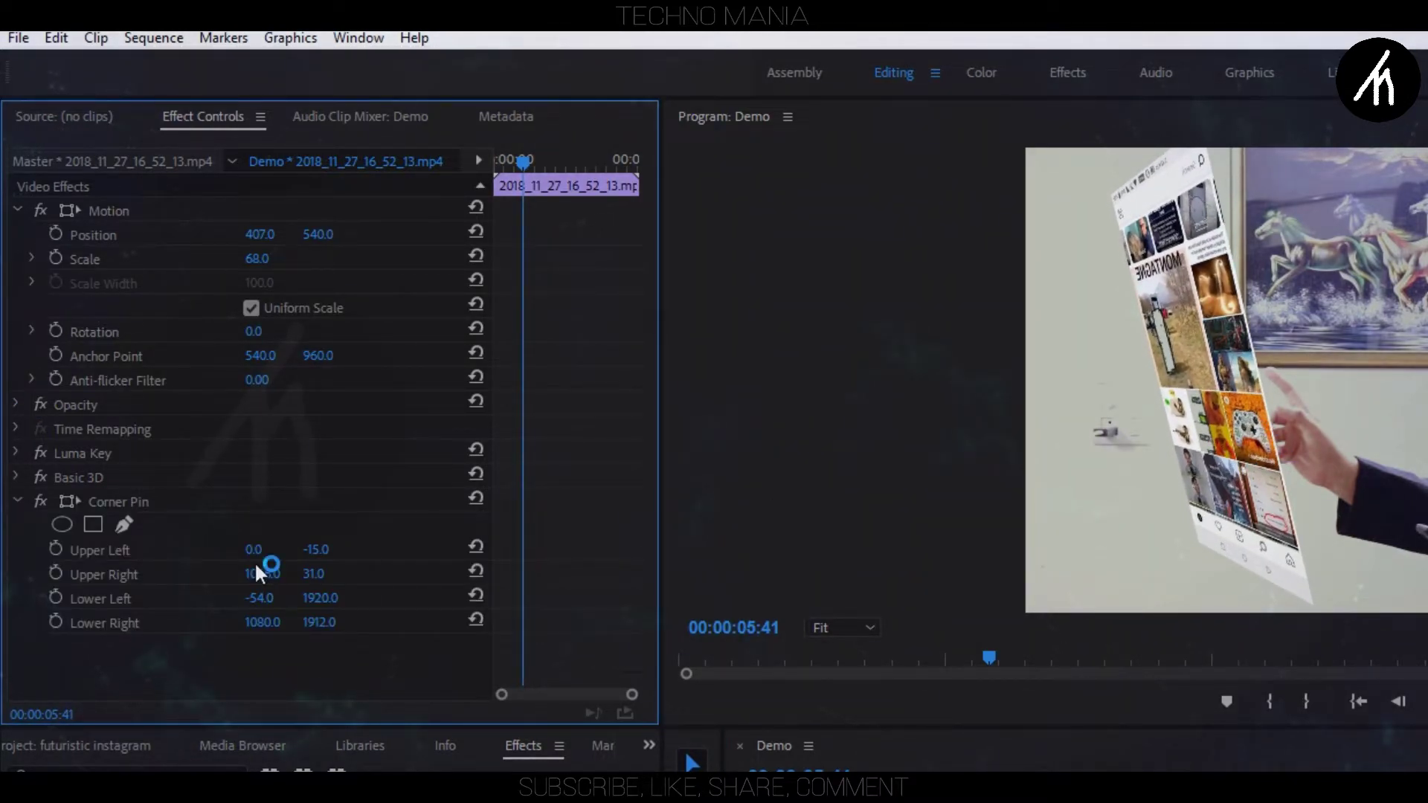
left_click(119, 500)
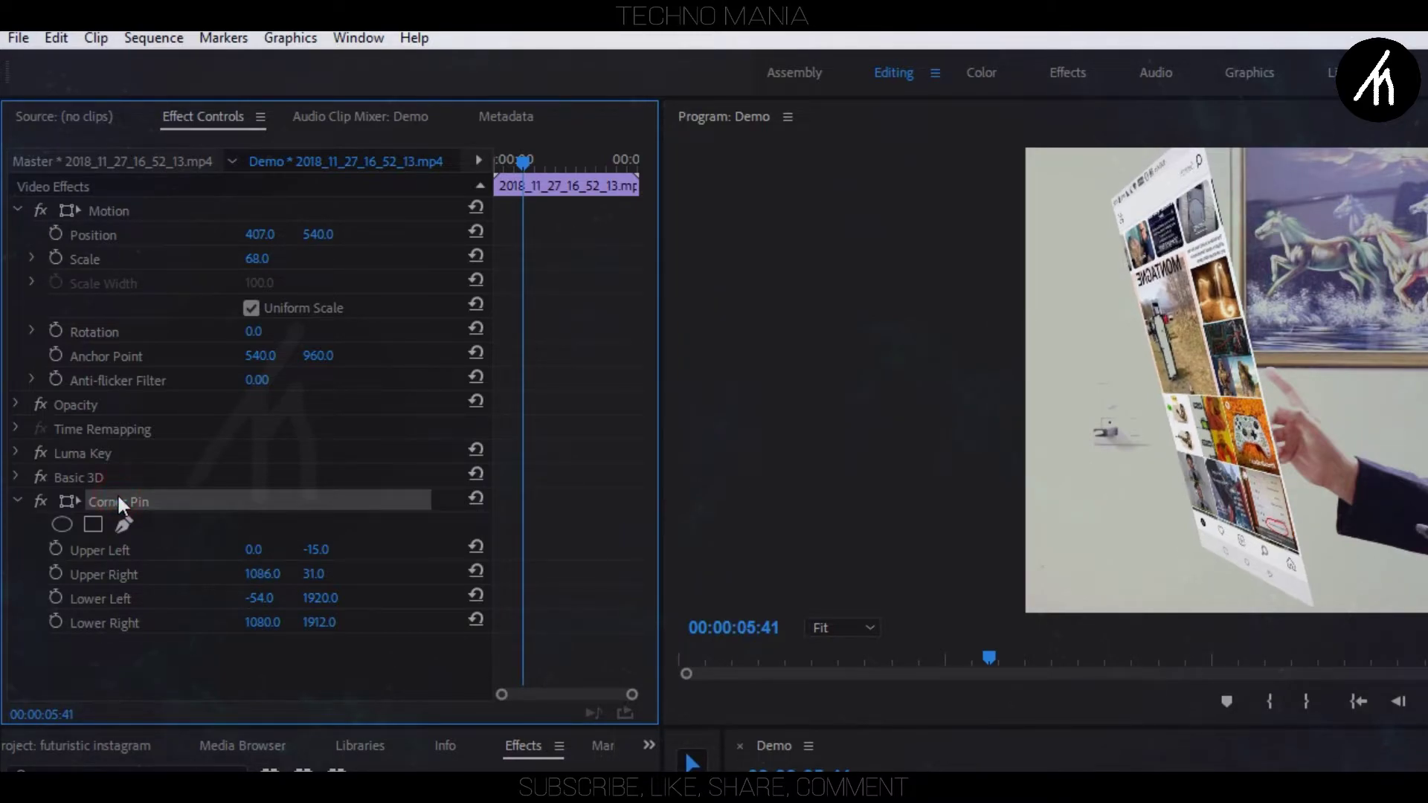
key("Delete")
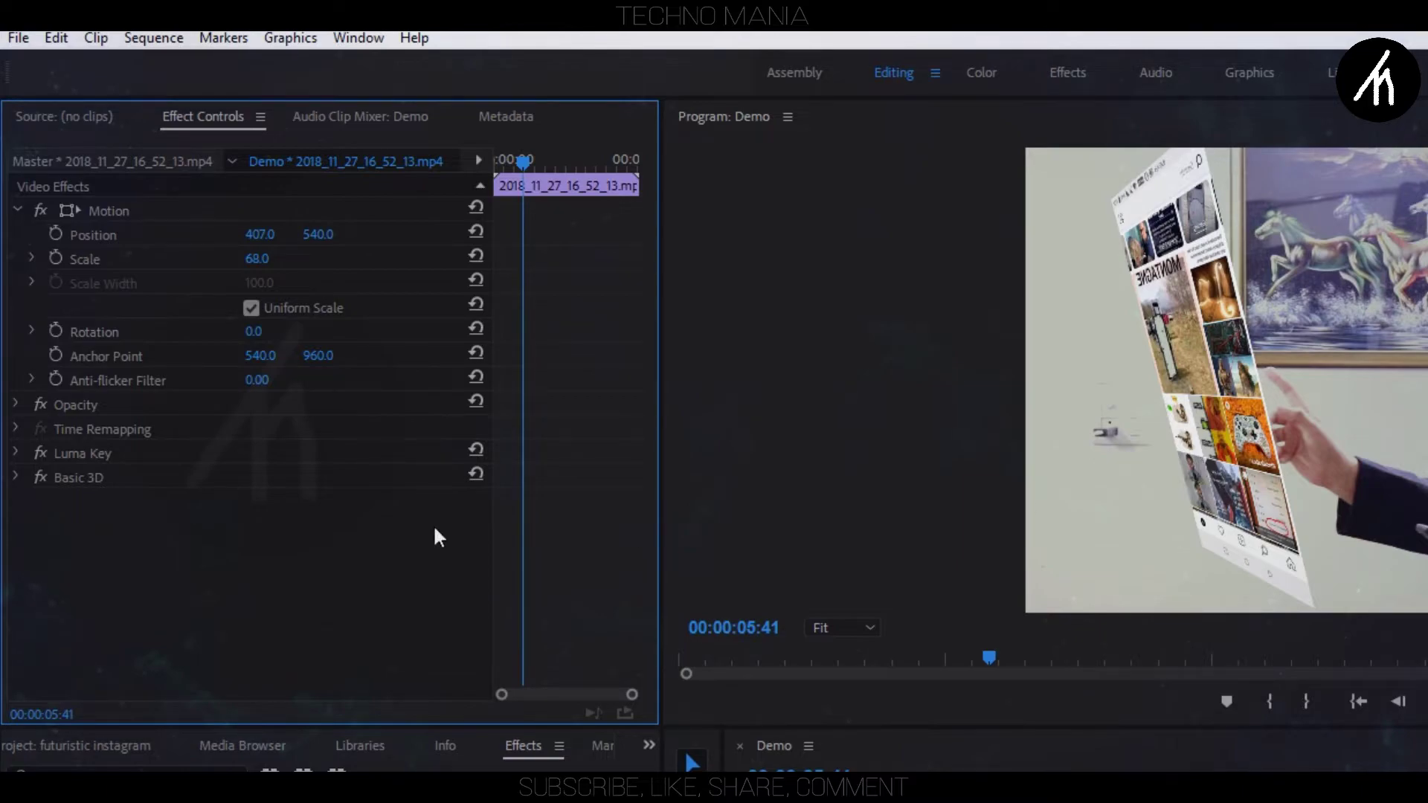
key("shift+3")
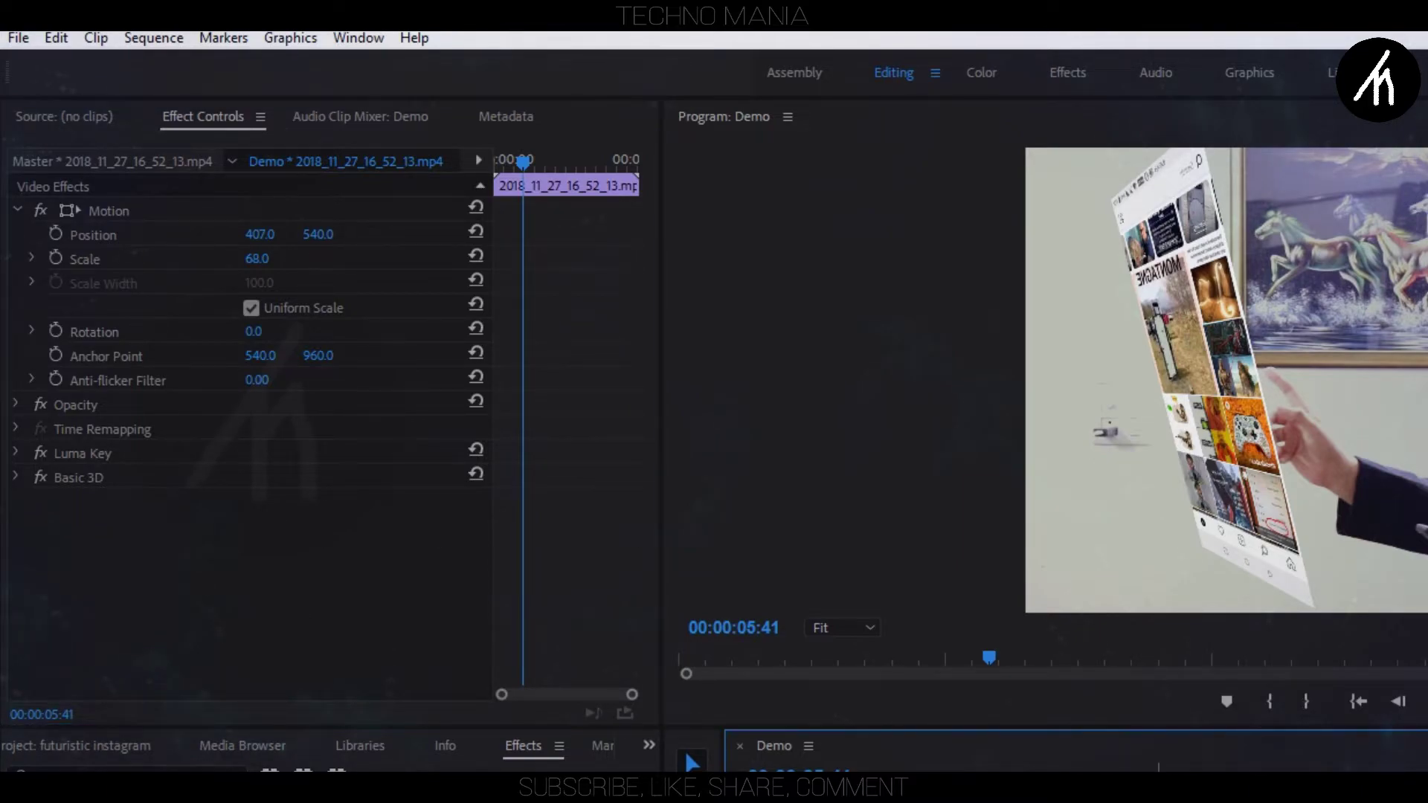
Try several blend modes on the phone recording's opacity, including Soft Light, Hard Light, Screen, Lighten and Color Dodge.
left_click(52, 332)
left_click(17, 405)
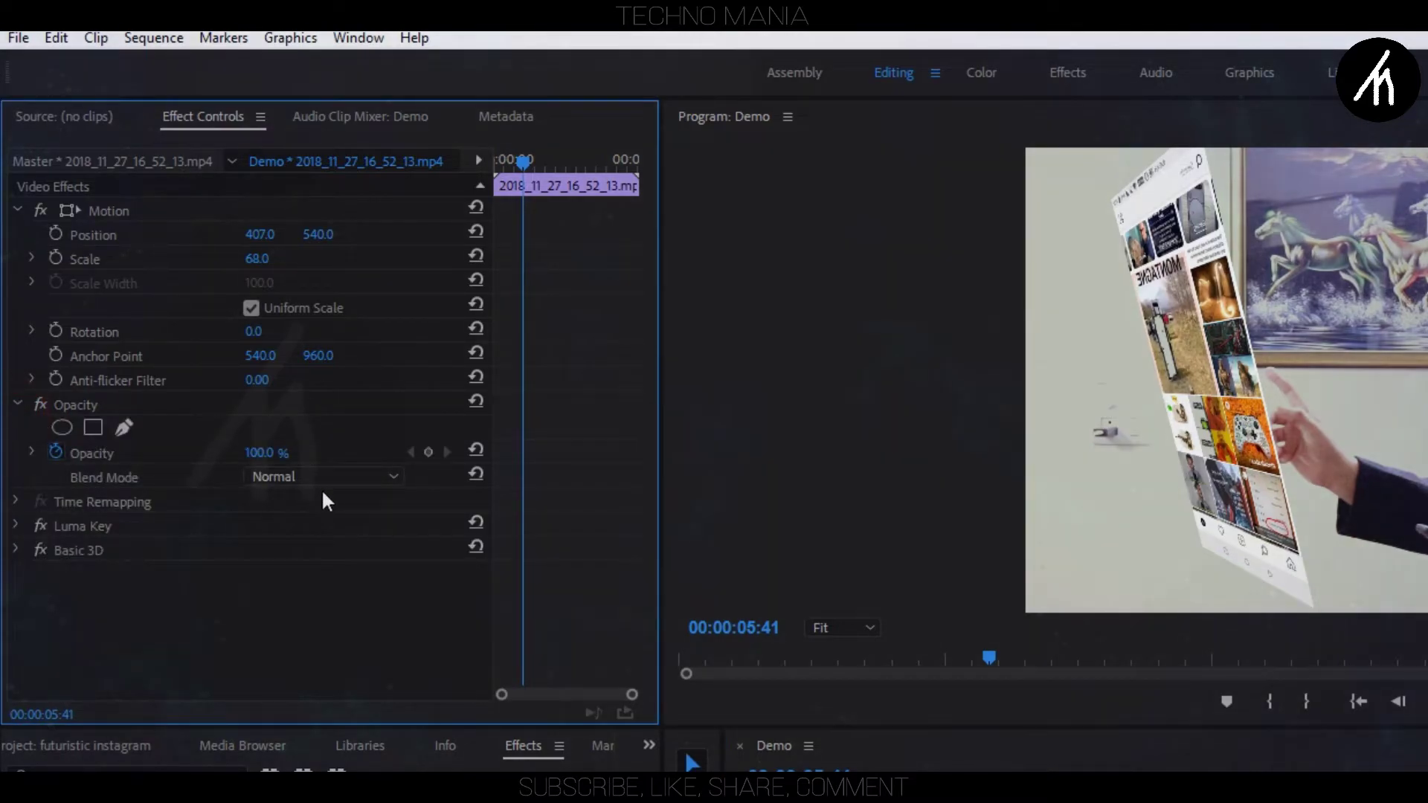
left_click(358, 476)
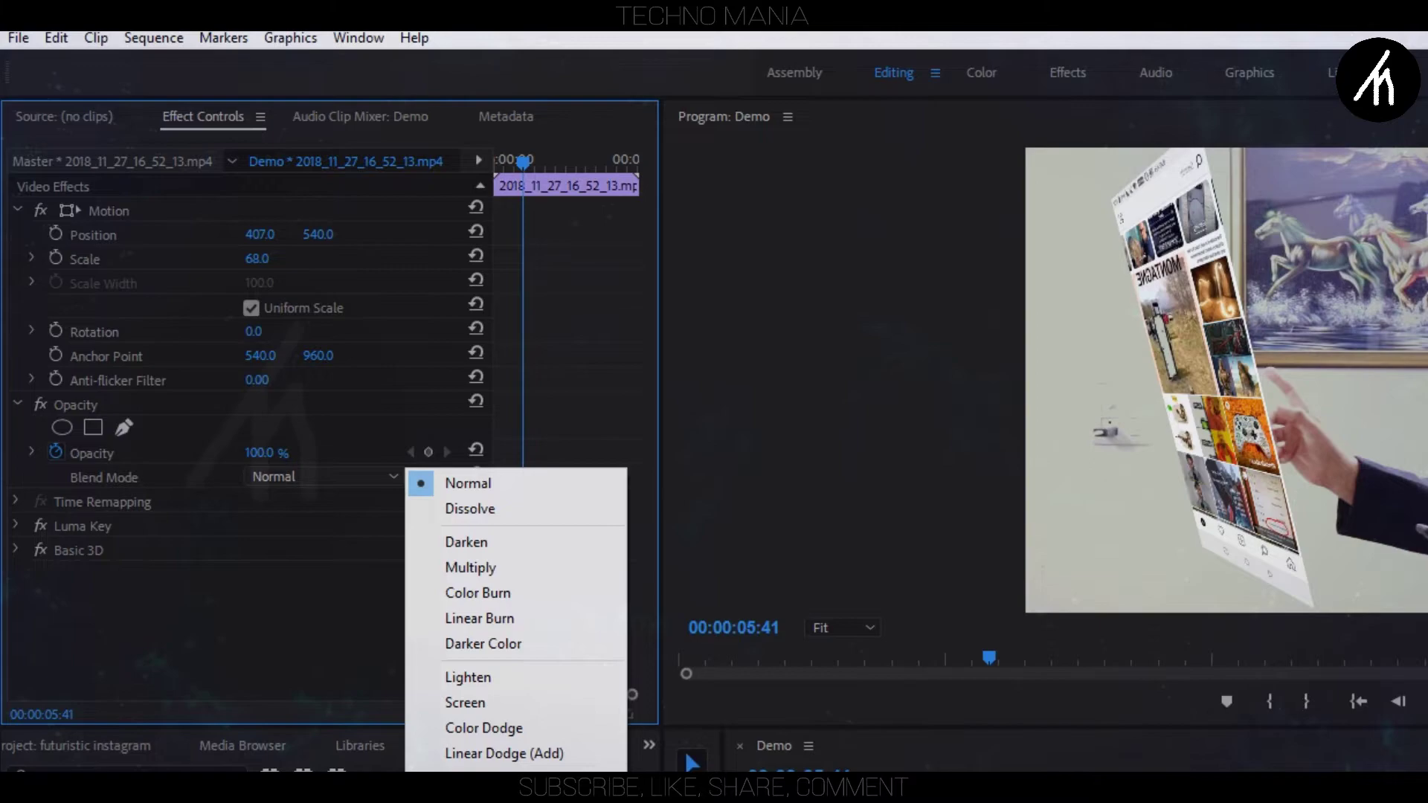
left_click(467, 802)
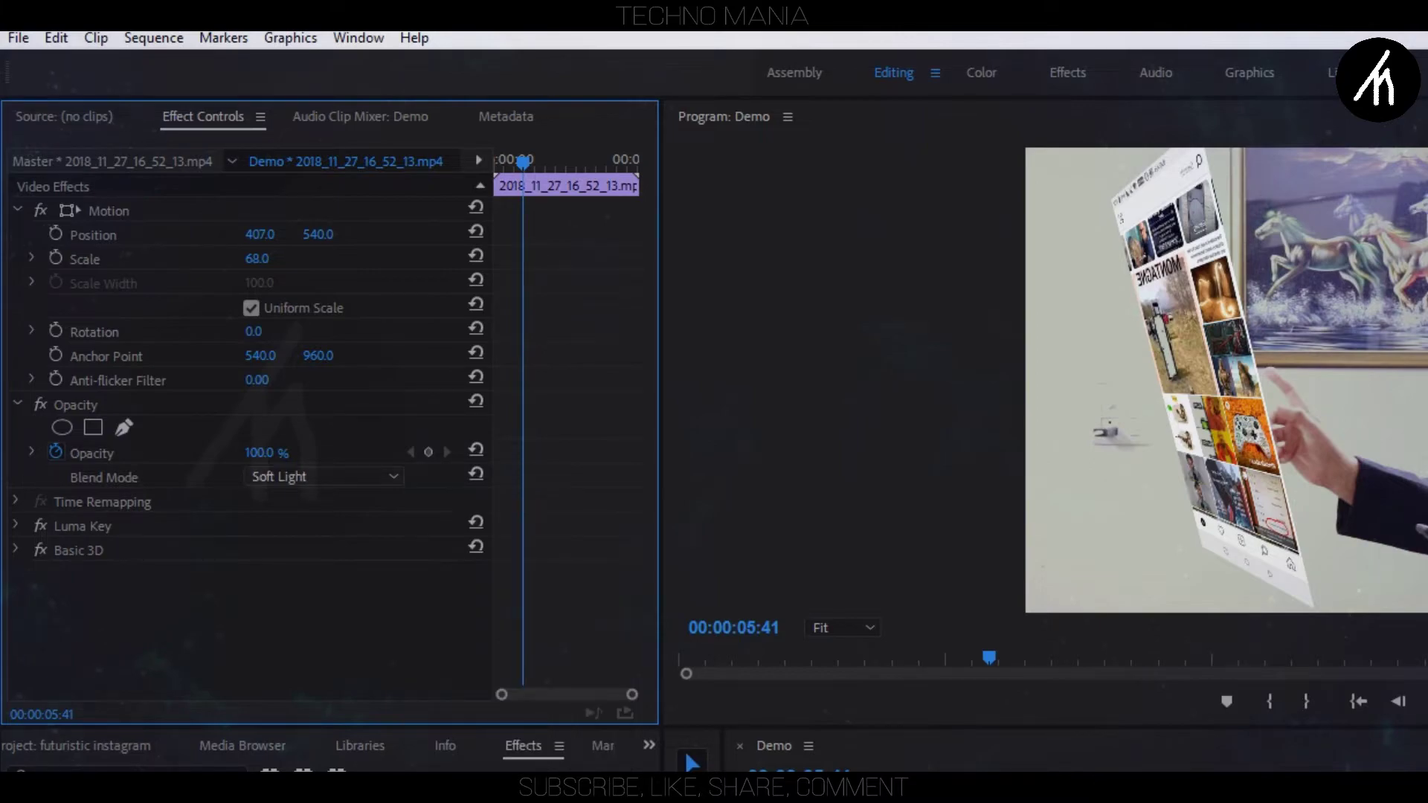
left_click(344, 476)
left_click(446, 802)
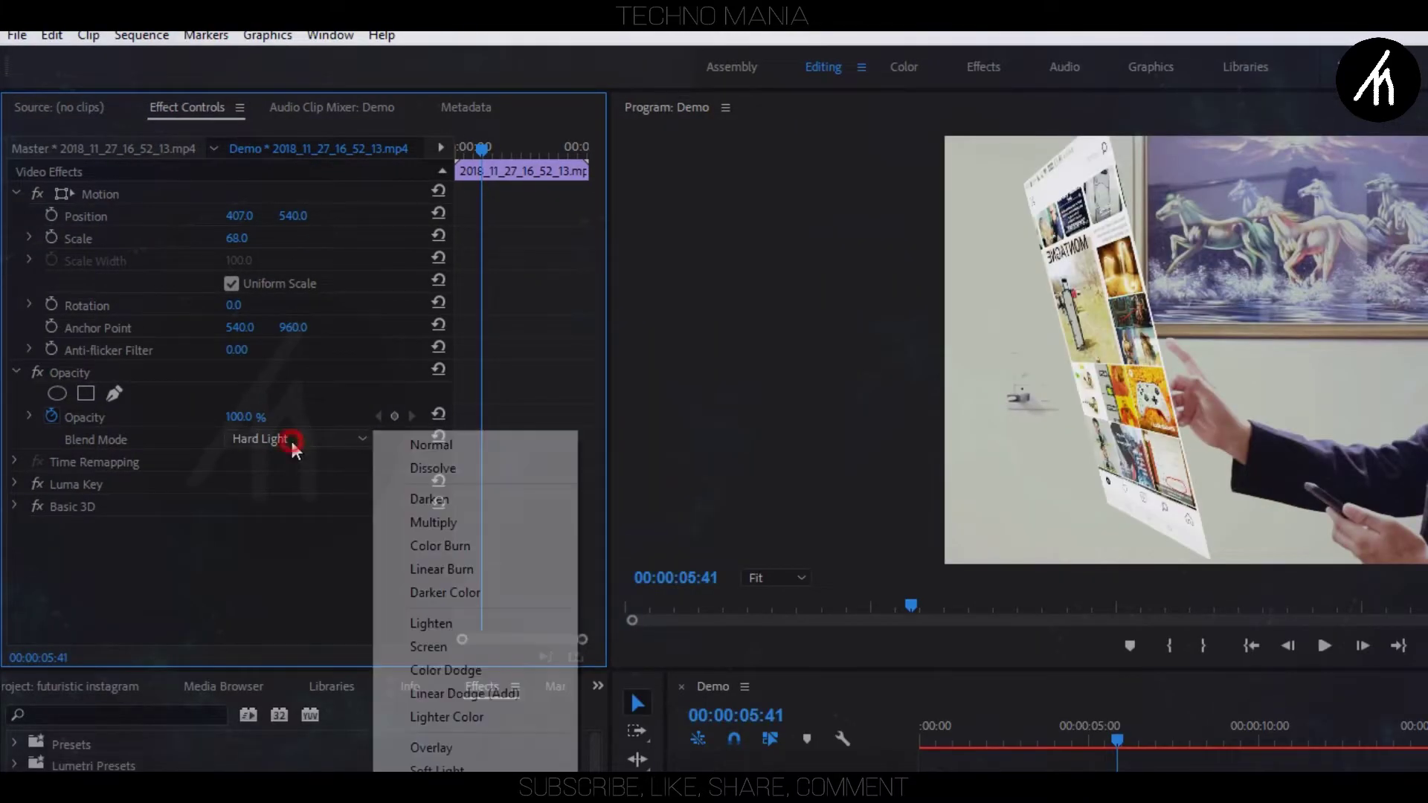
left_click(316, 478)
left_click(447, 802)
left_click(350, 476)
left_click(446, 802)
left_click(357, 439)
left_click(447, 802)
left_click(290, 439)
left_click(428, 647)
left_click(296, 439)
left_click(430, 624)
left_click(327, 439)
left_click(424, 670)
Set the phone recording's blend mode to Multiply.
key("Up")
key("Up")
key("Up")
key("Up")
key("Up")
key("Up")
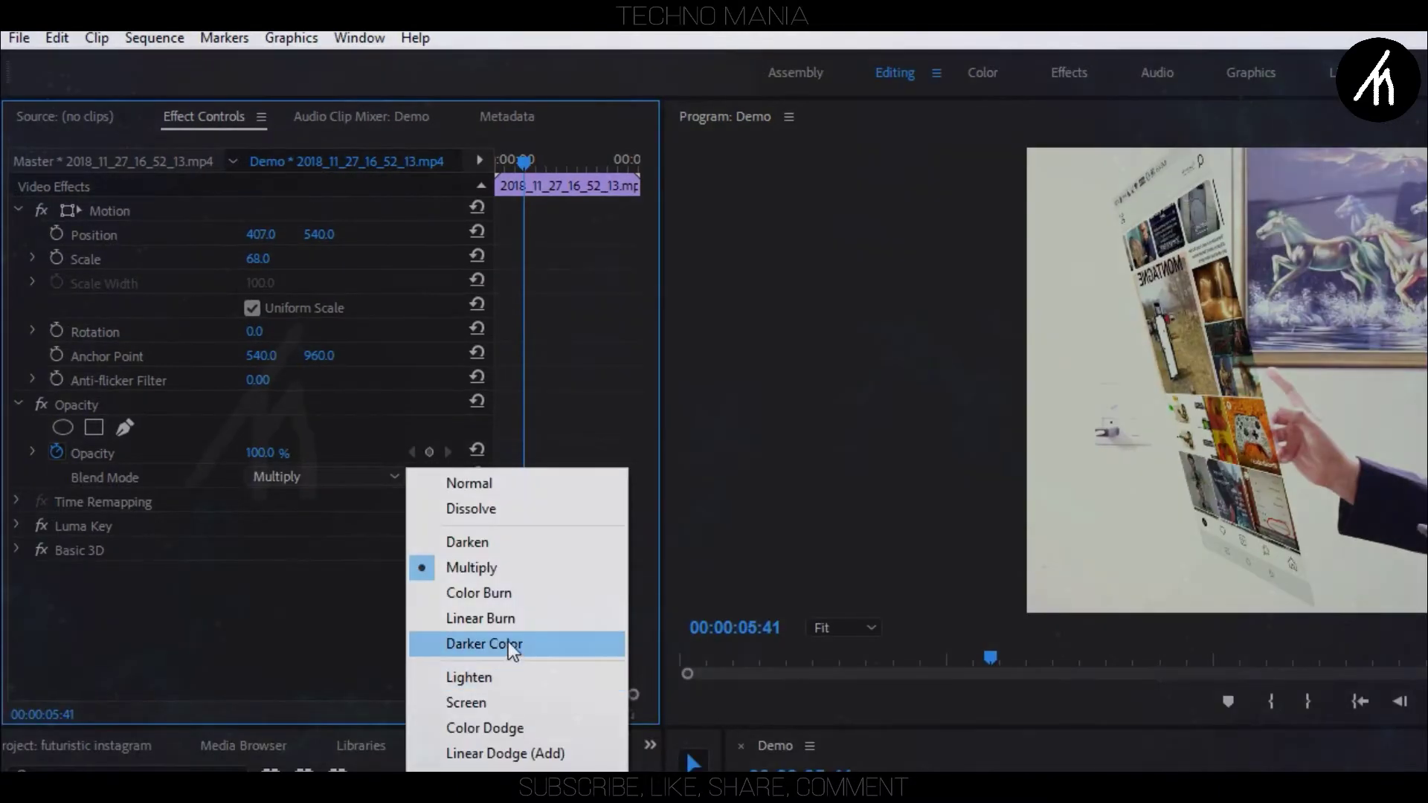
left_click(304, 578)
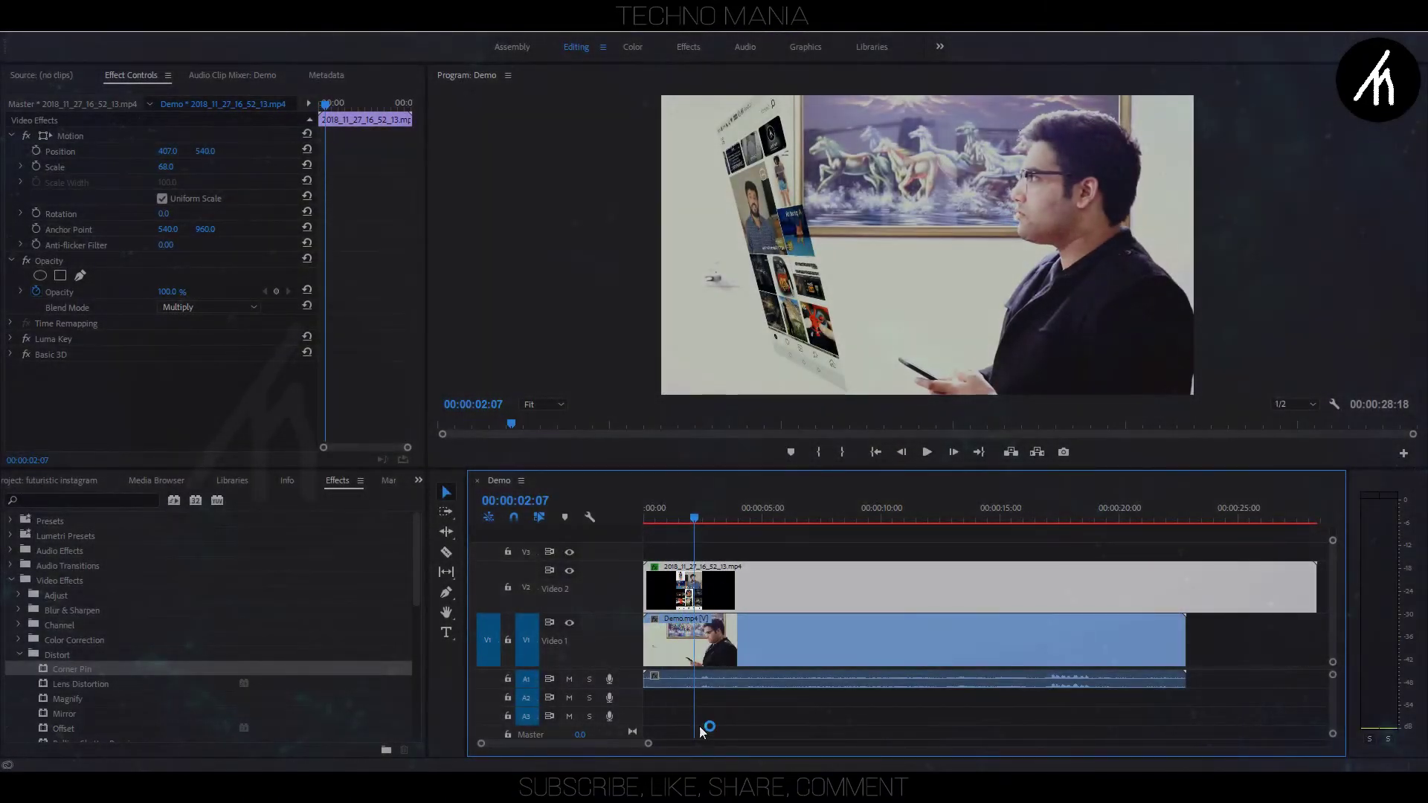
Make the phone recording start about two seconds into the Demo sequence.
left_click(677, 588)
left_click_drag(645, 587, 700, 590)
mouse_move(697, 519)
left_mouse_down()
mouse_move(740, 521)
mouse_move(703, 520)
left_mouse_up()
mouse_move(742, 584)
left_mouse_down()
mouse_move(770, 583)
mouse_move(756, 584)
left_mouse_up()
Split the phone recording at 00:00:08:19 and trim the start of the second part, keeping it joined to the first.
left_click_drag(714, 520, 768, 520)
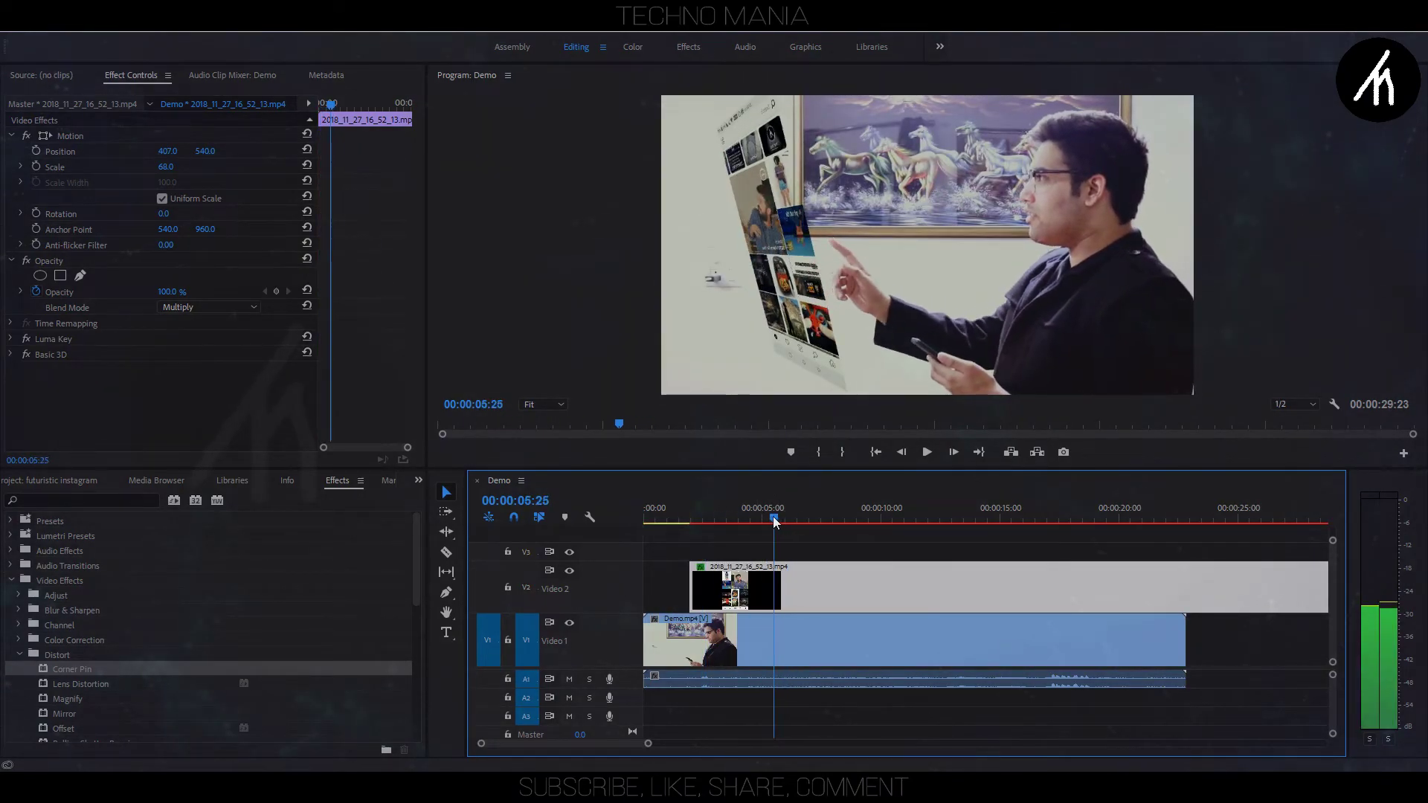
left_click_drag(815, 523, 842, 522)
left_click(852, 583)
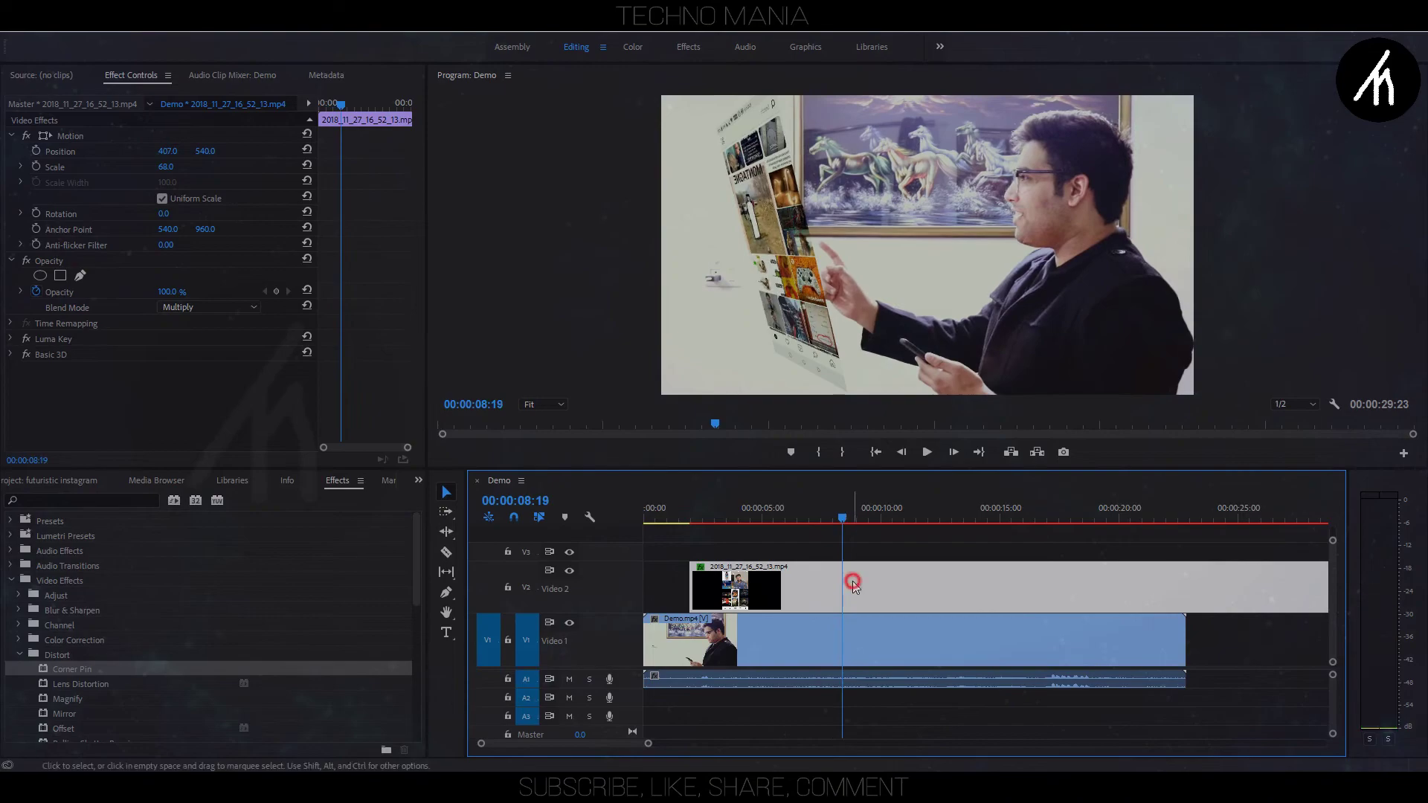
left_click(843, 584)
key("v")
left_click_drag(844, 588, 863, 587)
left_click_drag(922, 595, 896, 595)
Split the second part of the phone recording at 00:00:12:30, trim the start of the remainder and close the gap.
left_click_drag(875, 517, 941, 520)
left_click(446, 552)
left_click(944, 590)
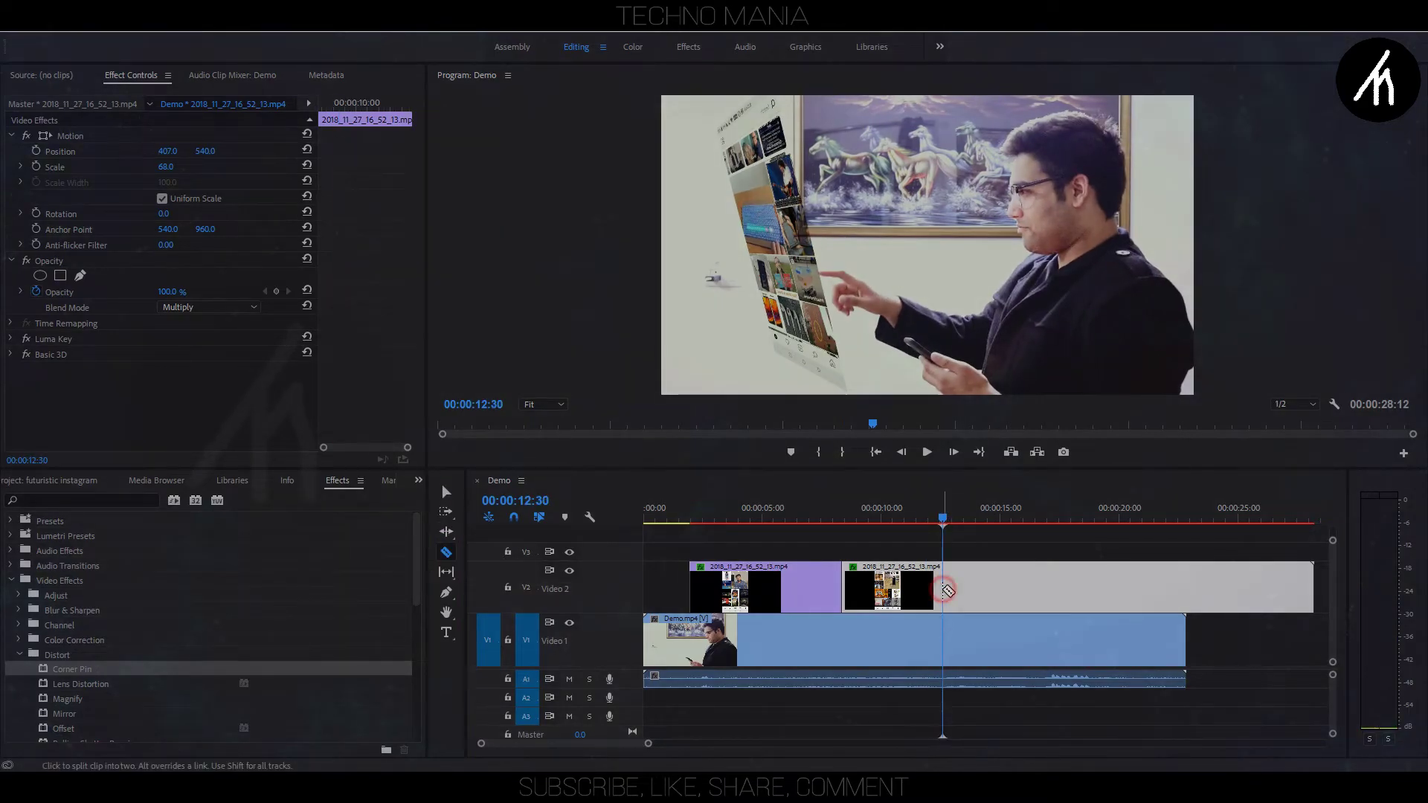
key("v")
left_click_drag(945, 593, 953, 593)
left_click_drag(961, 592, 952, 593)
left_click_drag(938, 517, 950, 519)
mouse_move(956, 592)
left_mouse_down()
mouse_move(974, 591)
mouse_move(959, 590)
left_mouse_up()
left_click_drag(975, 590, 958, 590)
Split the remaining recording at 00:00:15:35, trim the new part's start slightly and shift it back five frames.
left_click_drag(968, 519, 1016, 517)
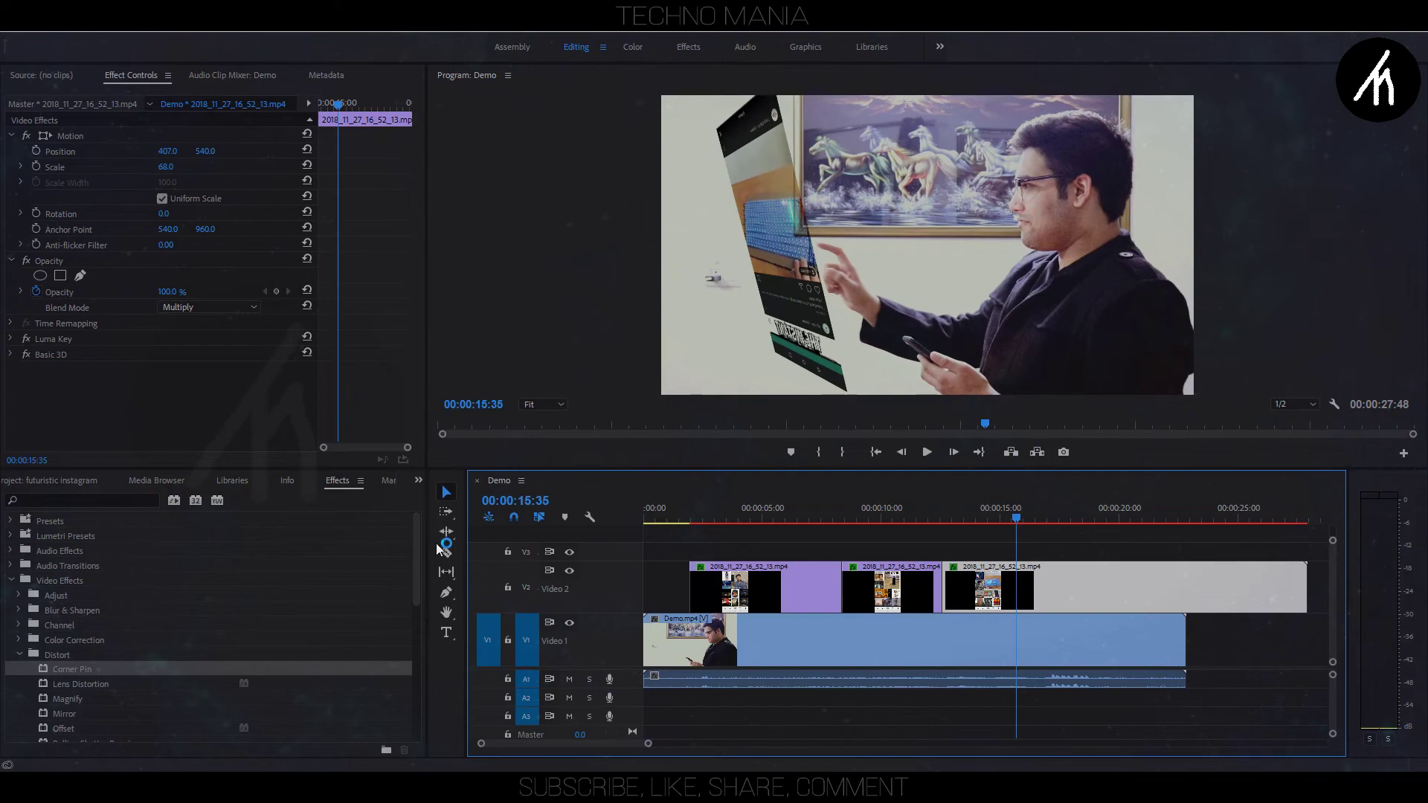
key("c")
left_click(1016, 580)
key("v")
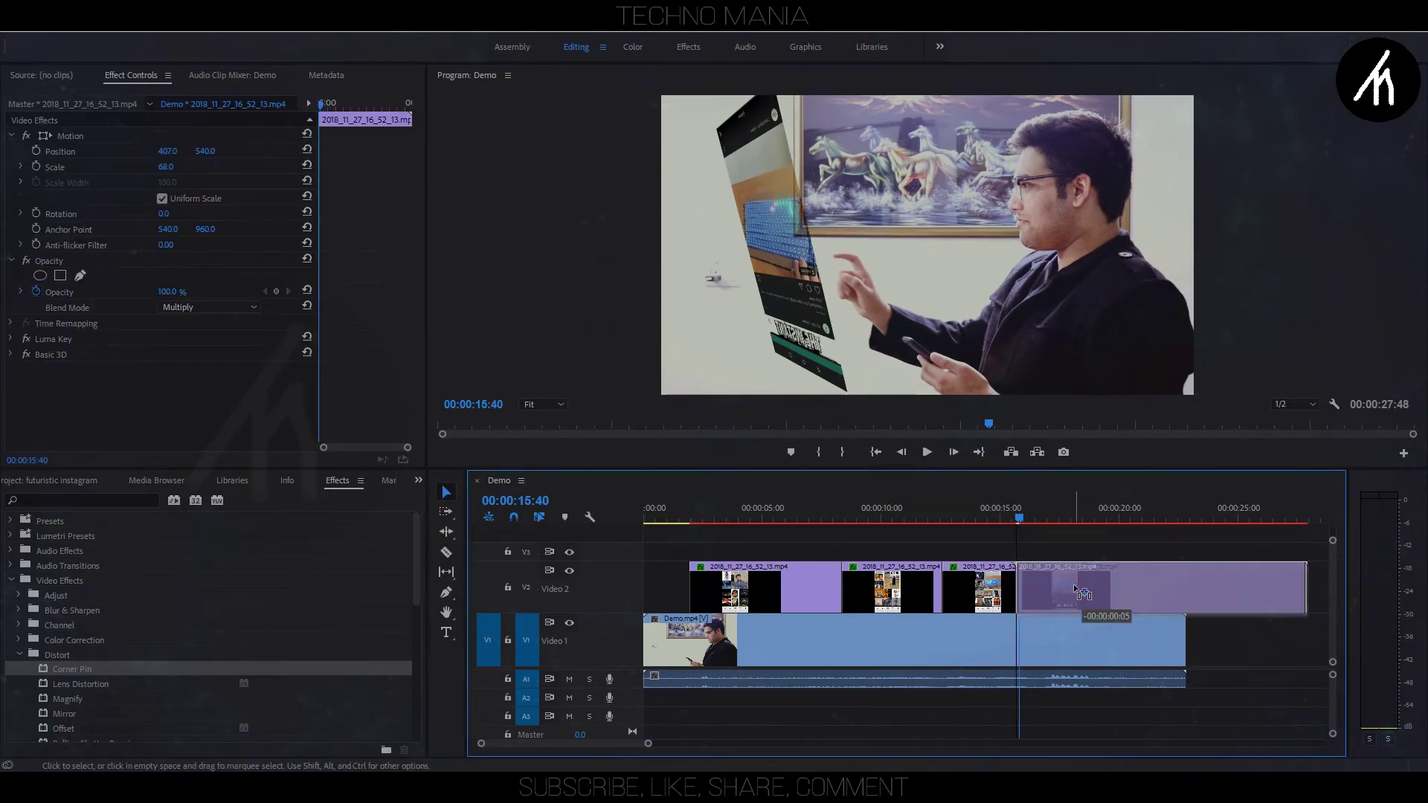
left_click(1073, 583)
Cut the short piece before 00:00:15:42 off the last recording part, deleting it and closing the gap.
left_click(1025, 521)
left_click_drag(1030, 519, 1020, 518)
key("c")
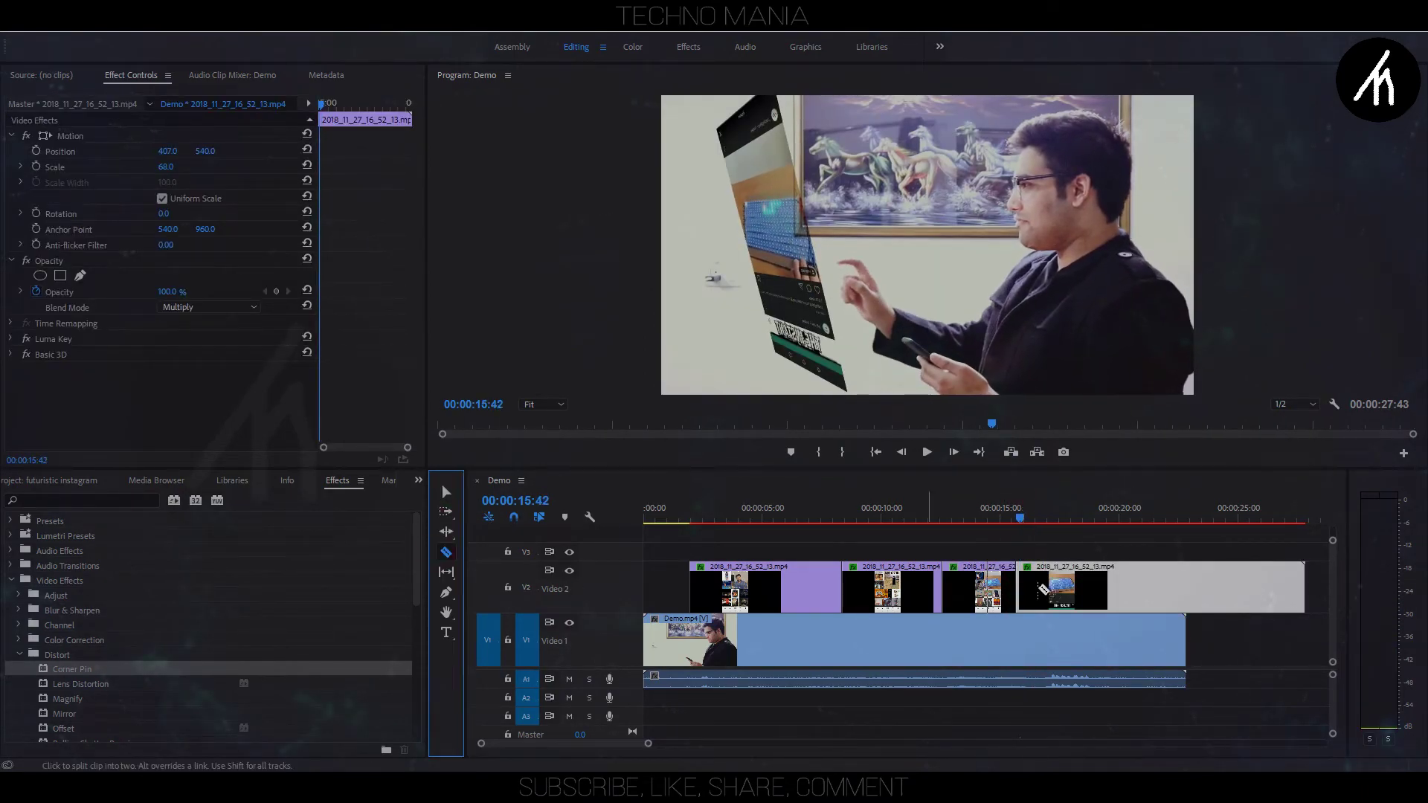
left_click(1020, 591)
key("v")
left_click(1018, 592)
key("Delete")
left_click_drag(1036, 592, 1033, 592)
Trim the last recording part to end with the demo footage and extend the first part's start back to about one second.
left_click_drag(1024, 517, 1186, 518)
left_click_drag(1301, 593, 1185, 592)
left_click_drag(693, 595, 670, 595)
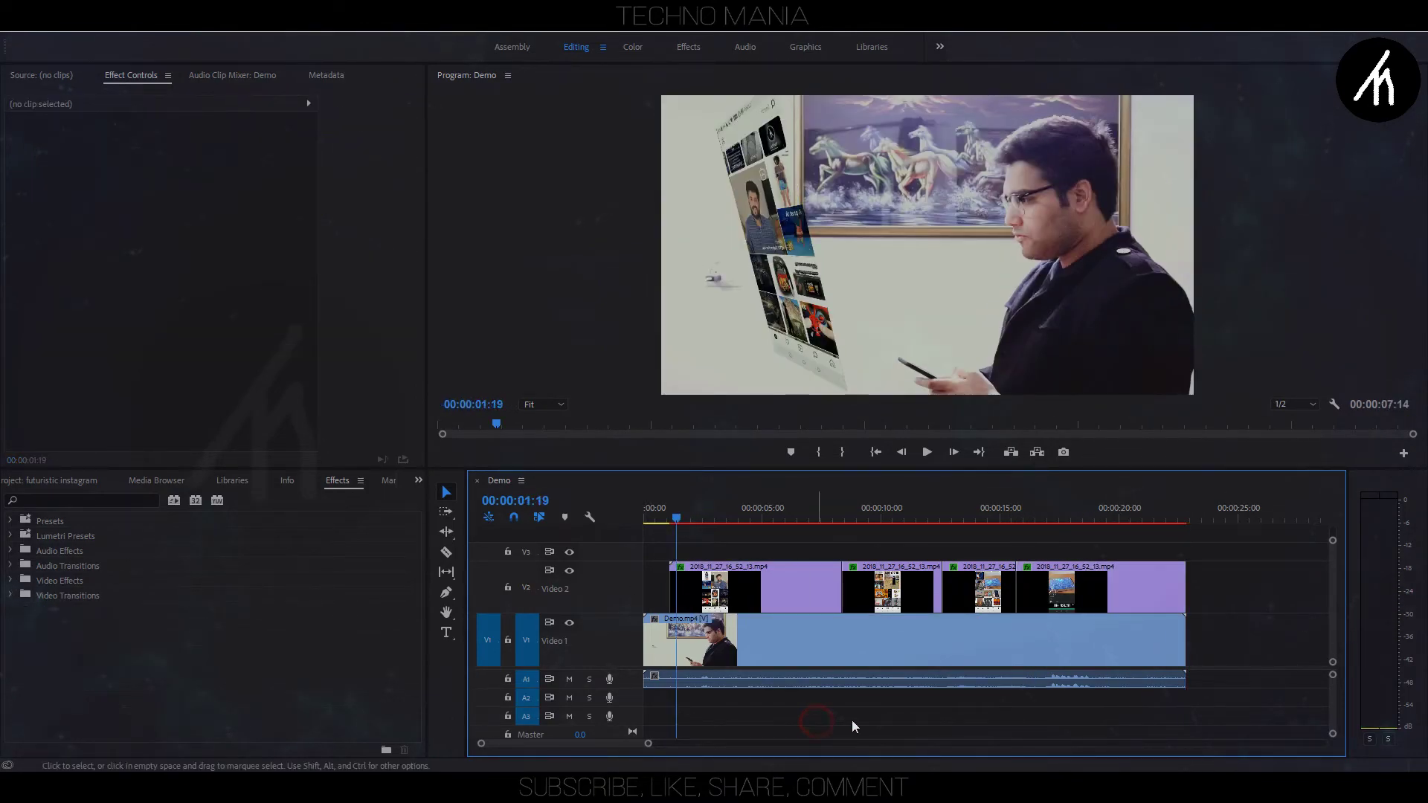
Select all the video and audio clips in the Demo sequence.
left_click_drag(1090, 709, 727, 580)
left_click(12, 24)
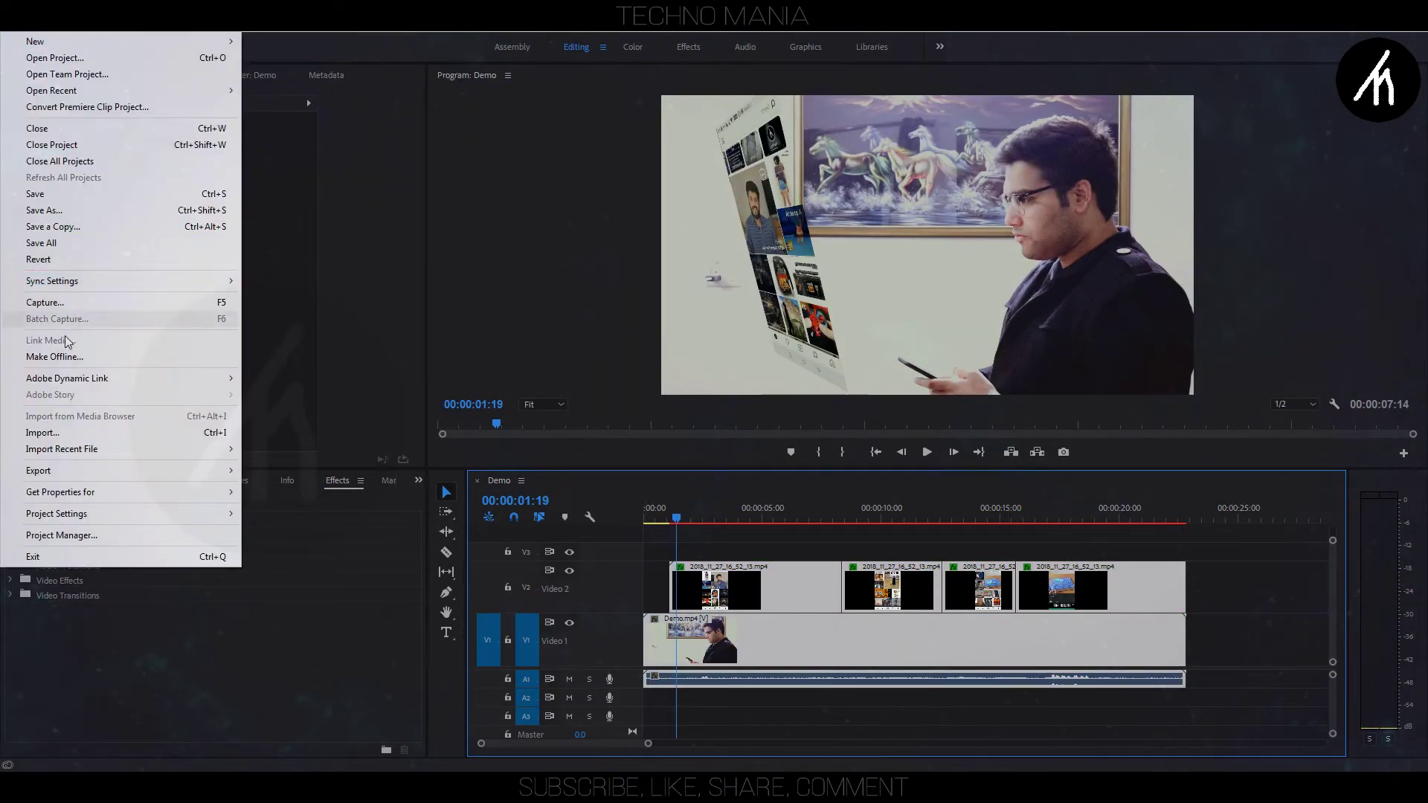